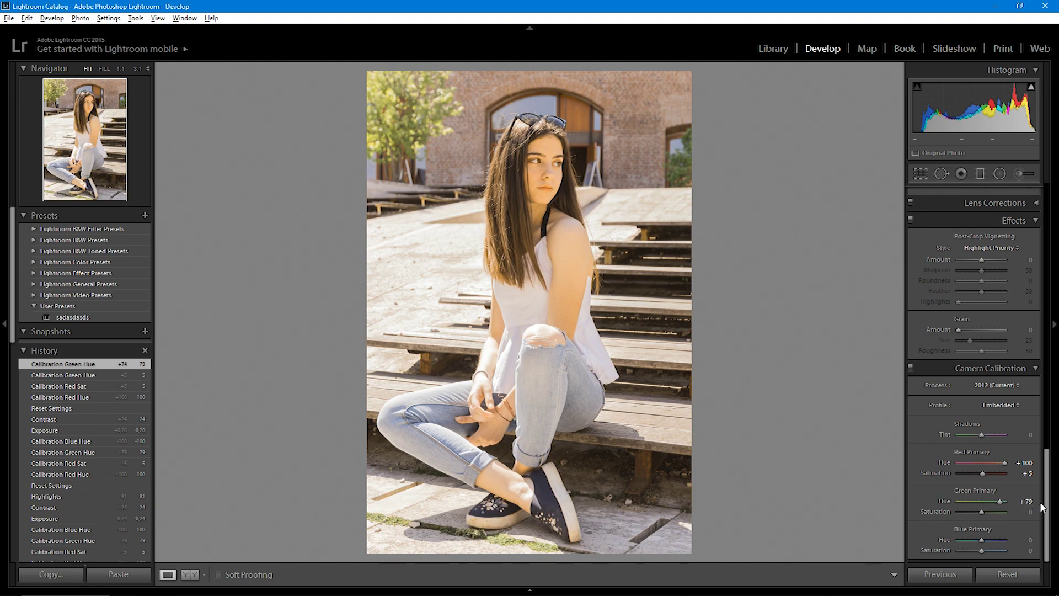
- Set the blue primary hue to -100 in Camera Calibration
drag(948, 539, 945, 537)
- Set the photo's exposure to -0.20 and contrast to +25 in the Basic adjustments
drag(1045, 527, 1046, 235)
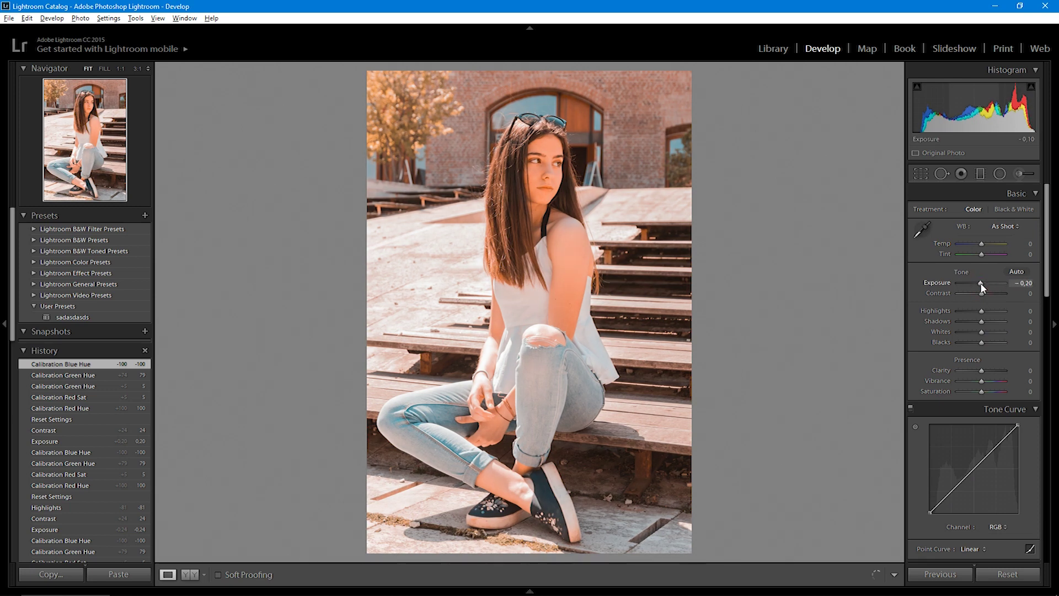
drag(982, 284, 980, 286)
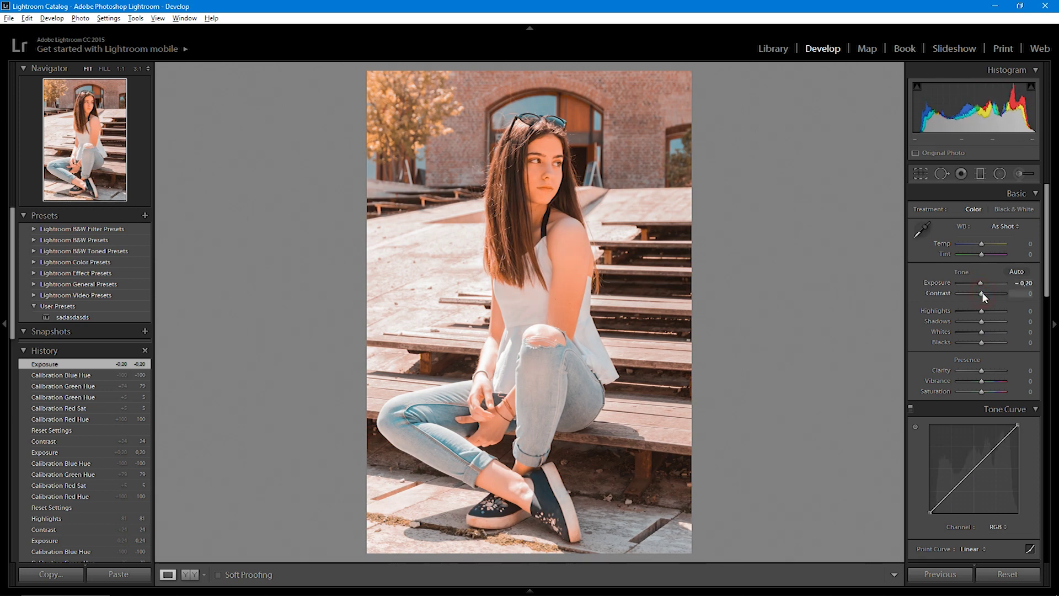
click(985, 294)
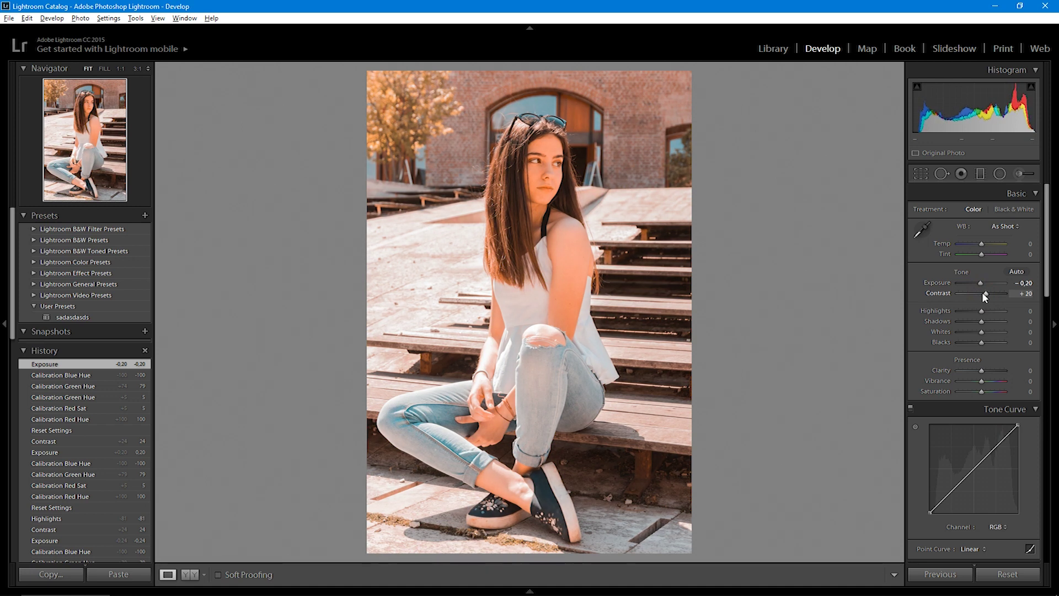
click(985, 295)
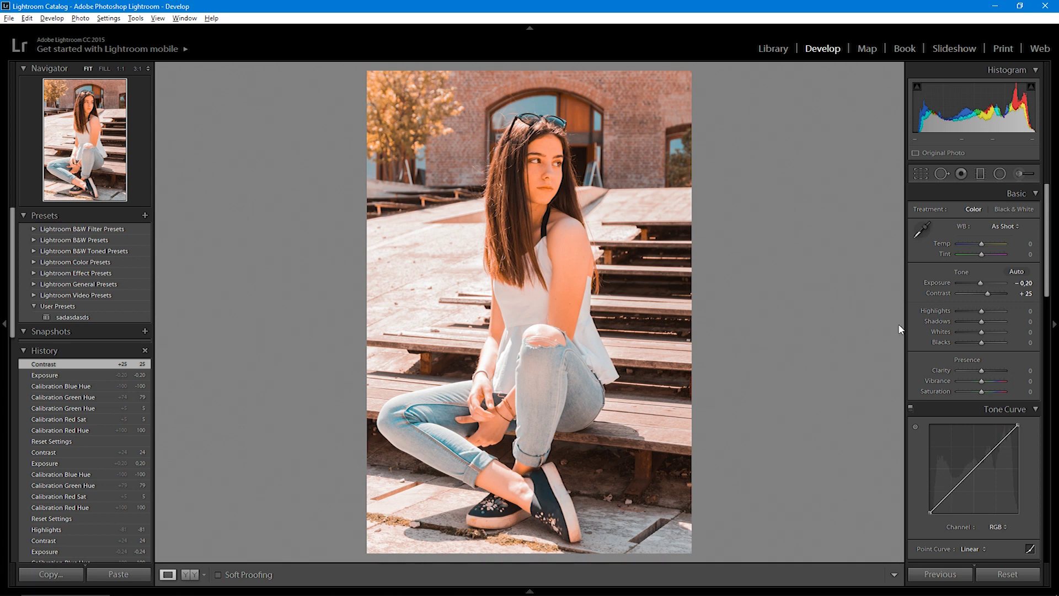
- Lower the photo's highlights to -81 and shadows to -17
drag(981, 311, 963, 311)
click(1026, 322)
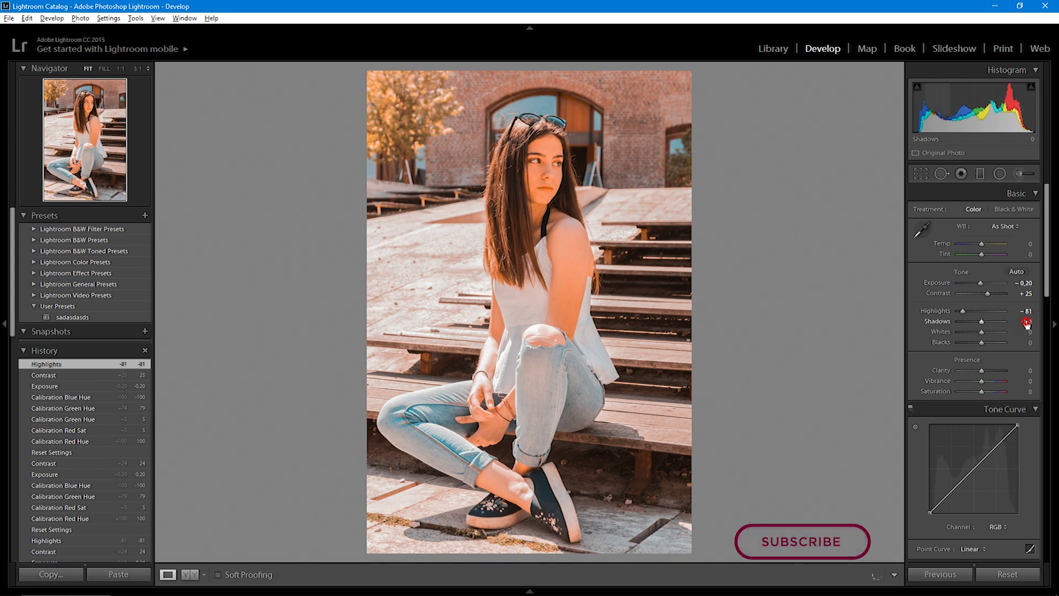
text(-17)
key(Return)
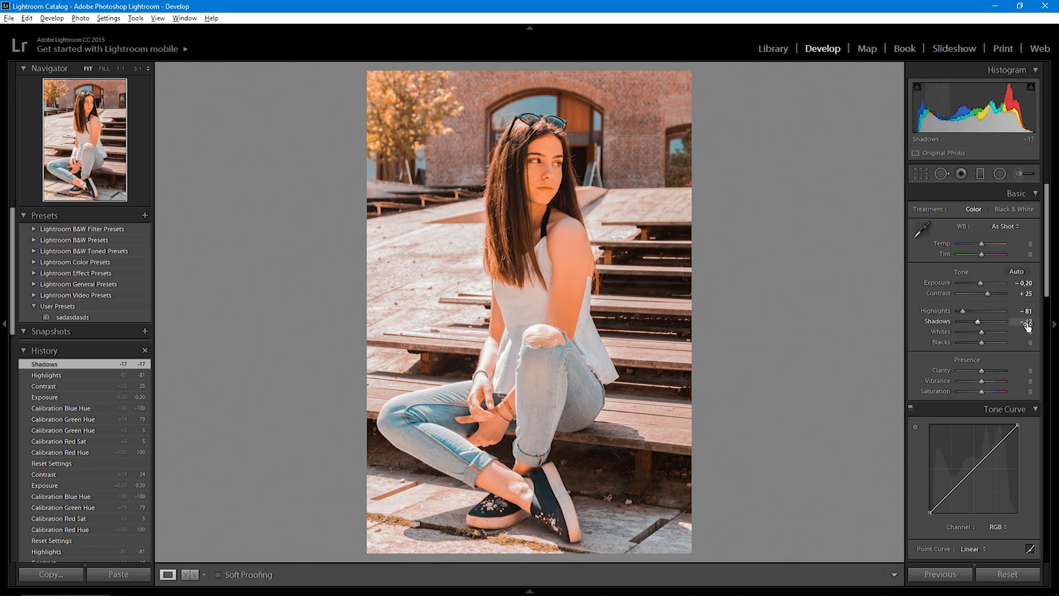
- Set the photo's whites to -33 and blacks to +8
click(1029, 331)
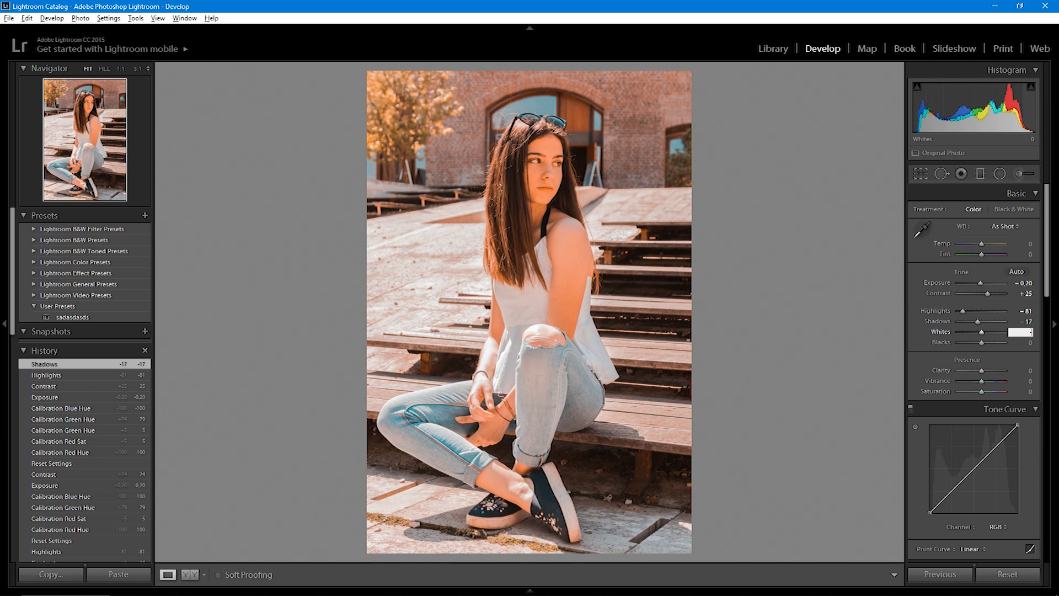
text(-33)
click(1029, 342)
text(8)
key(Return)
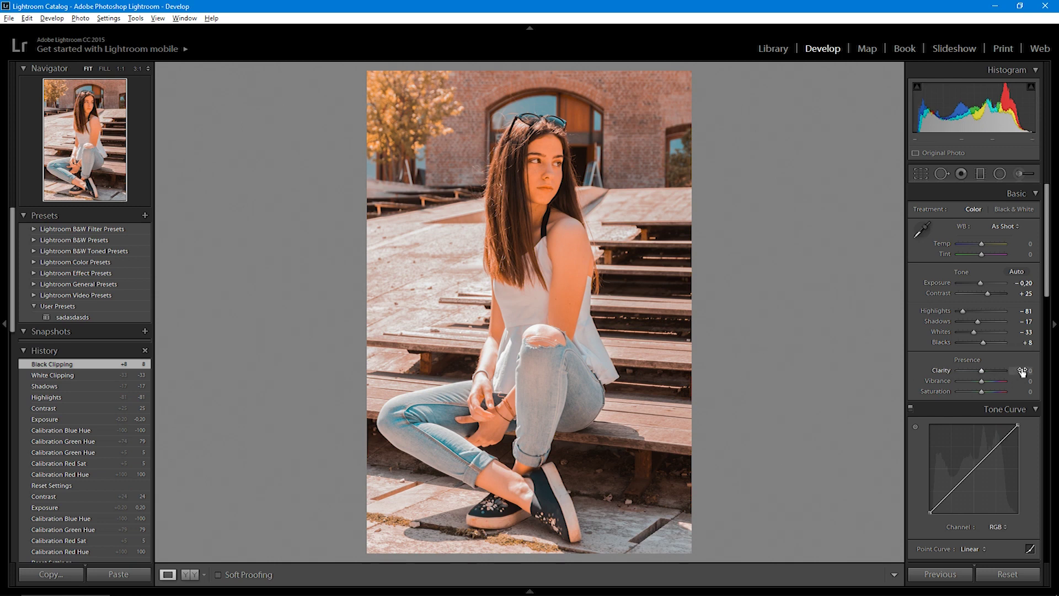
- Set the Presence values to clarity +10, vibrance -15 and saturation +5
click(982, 370)
drag(981, 369, 980, 380)
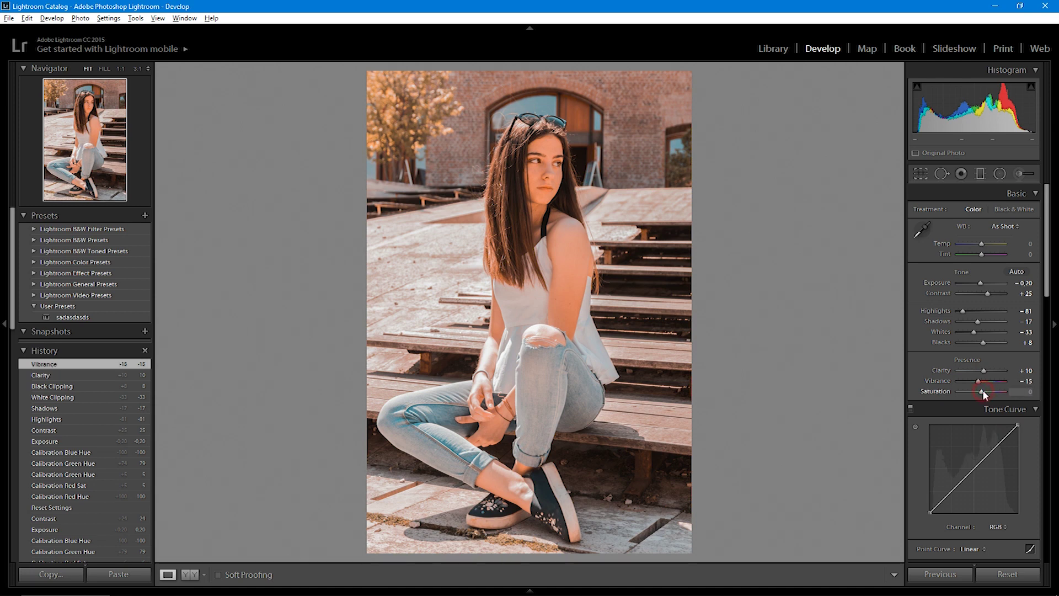
drag(985, 394, 984, 394)
- Shift the red hue to -23 in the HSL adjustments
scroll(971, 428, down, 5)
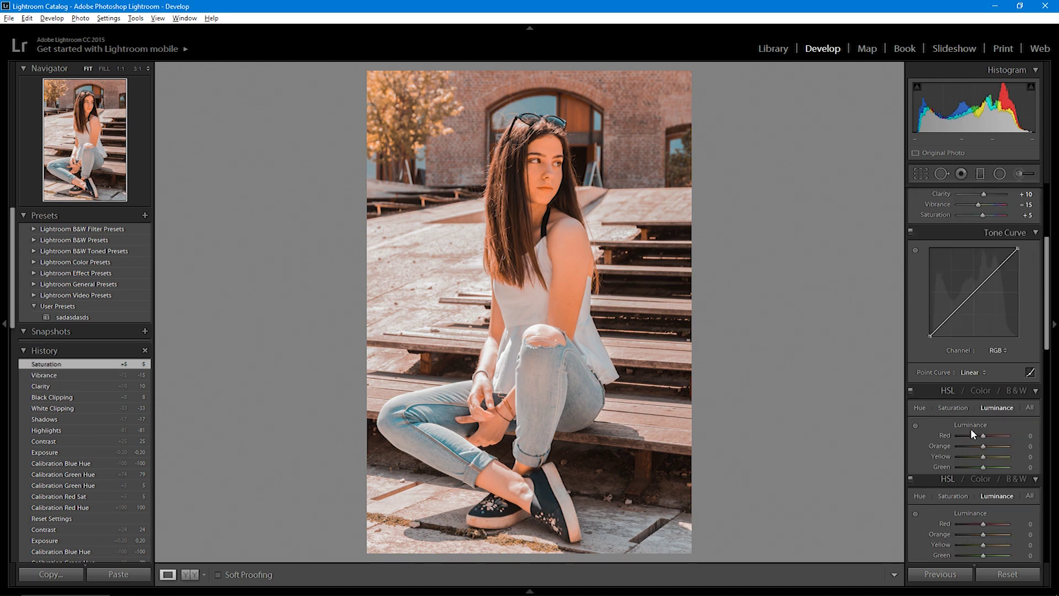
scroll(993, 420, down, 3)
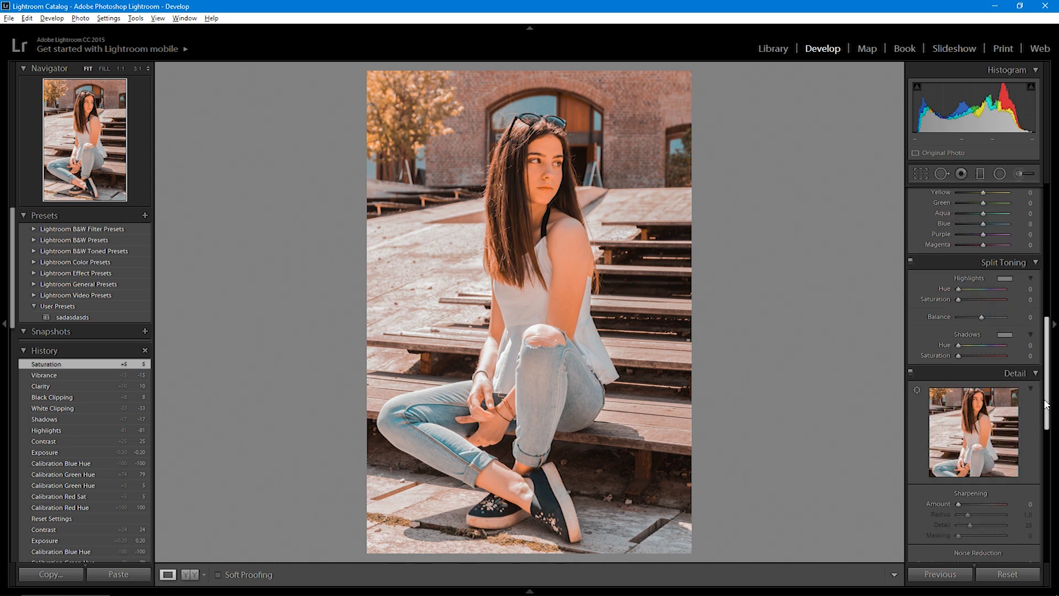
scroll(1048, 363, up, 2)
scroll(1048, 363, up, 1)
click(919, 293)
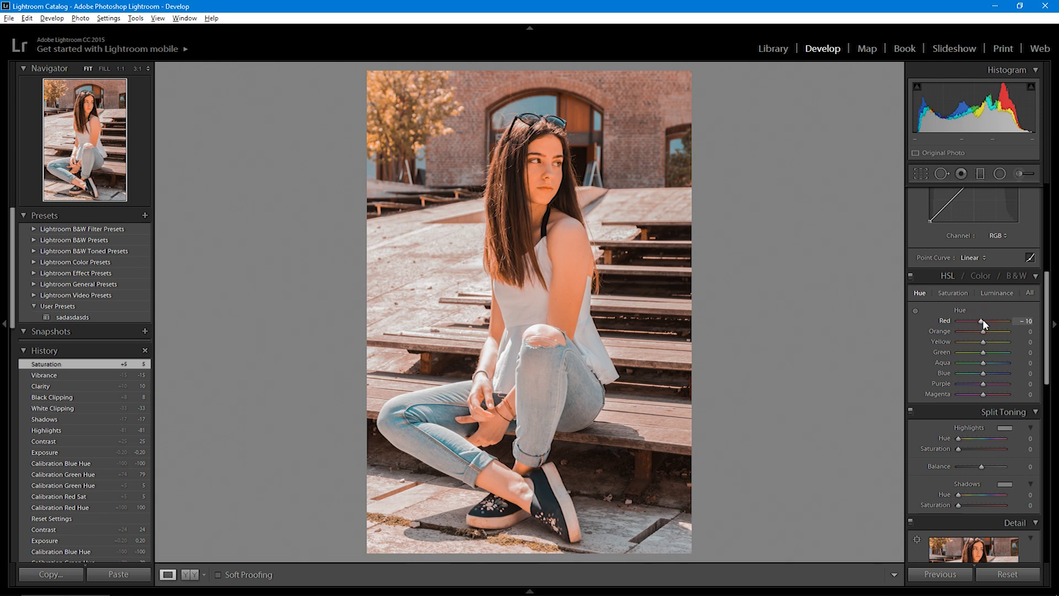
key(Down)
drag(977, 320, 979, 320)
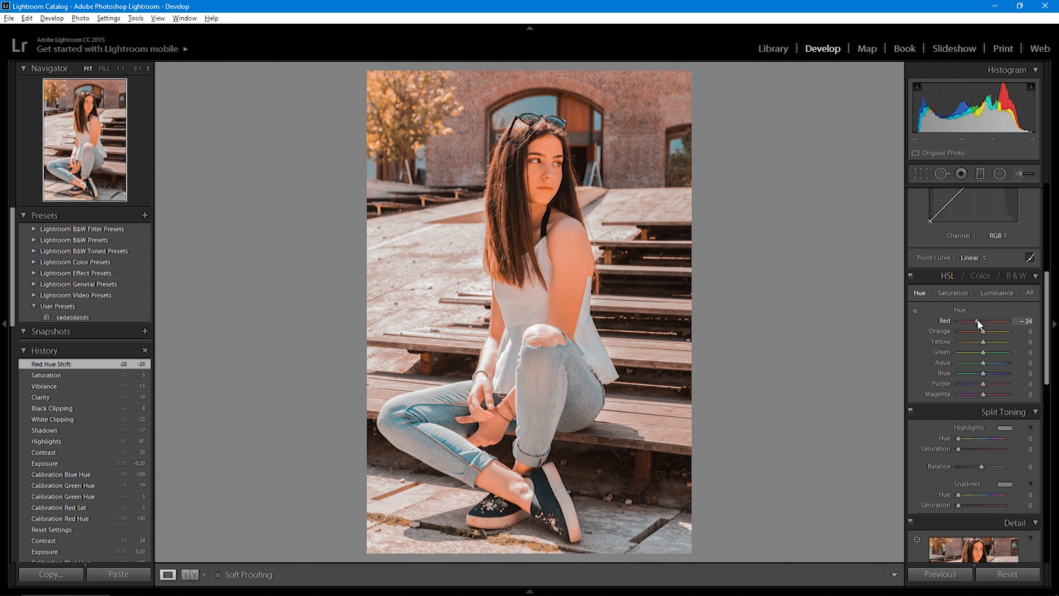
click(1026, 321)
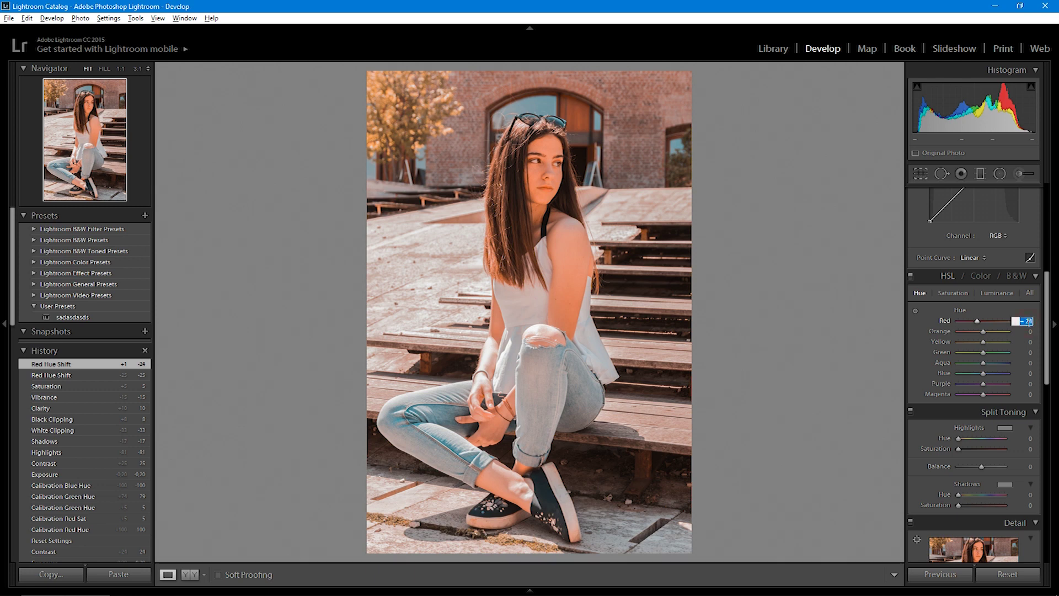
key(Up)
key(Return)
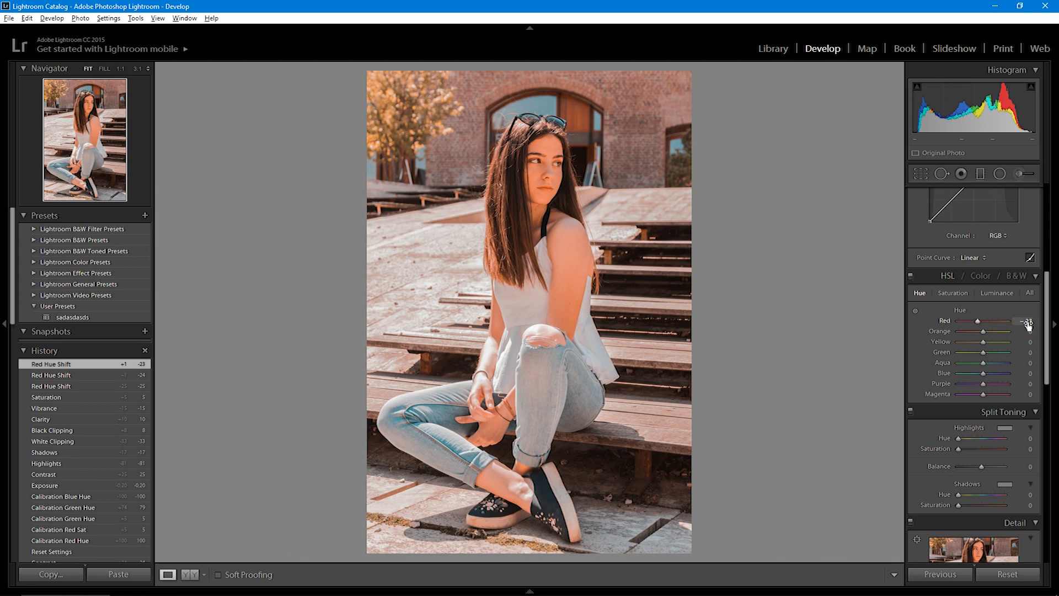
- Shift the orange hue to +12 in the HSL adjustments
click(1030, 331)
text(- )
text(2)
key(Return)
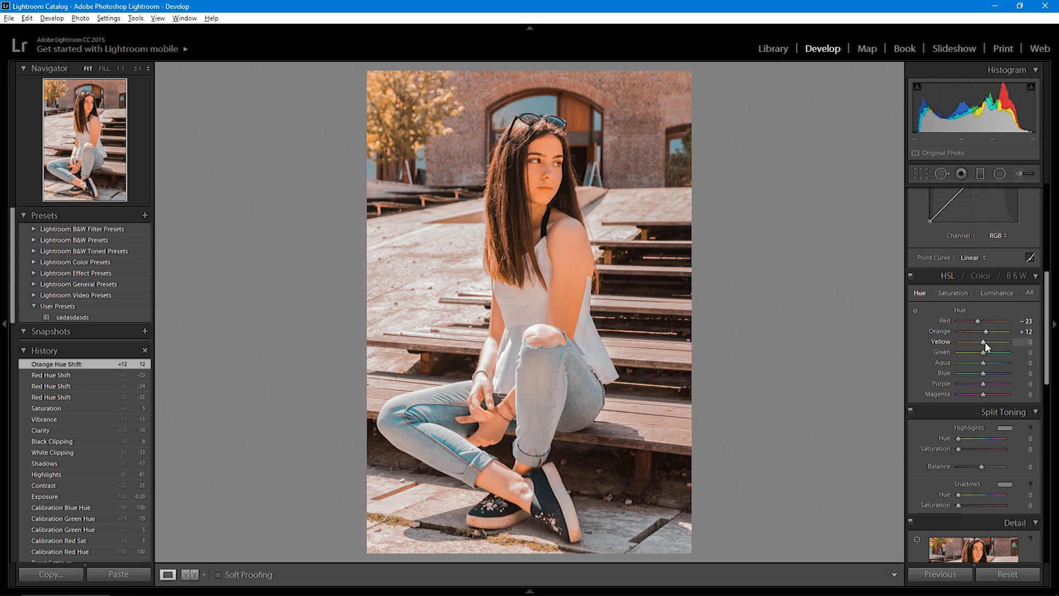
- Set the HSL hue of yellow, green and aqua to -100 and of blue to +50
drag(984, 344, 889, 362)
drag(983, 352, 936, 367)
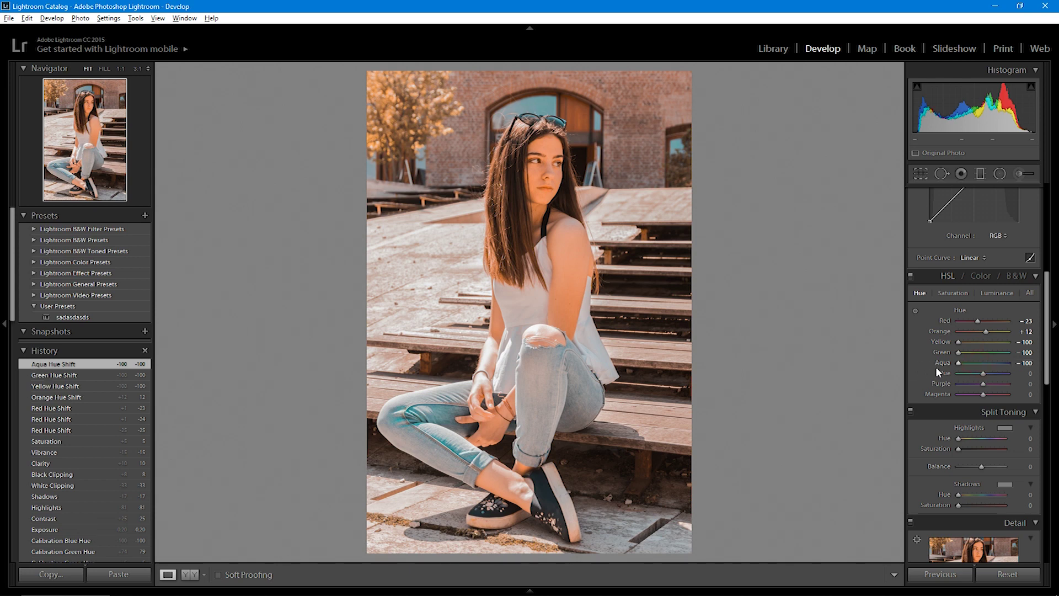
click(1027, 374)
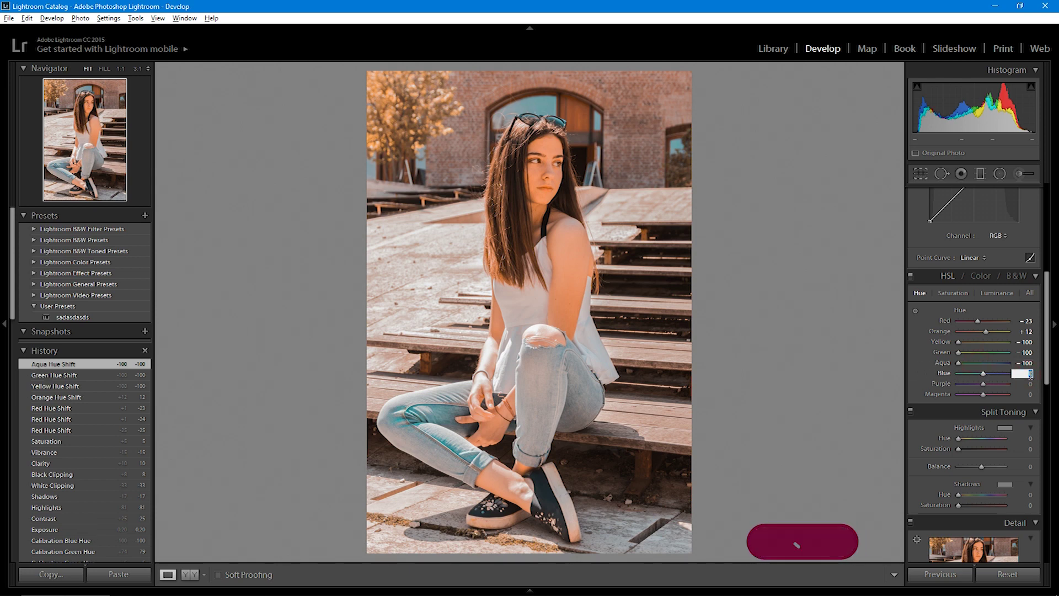
text(50)
key(Return)
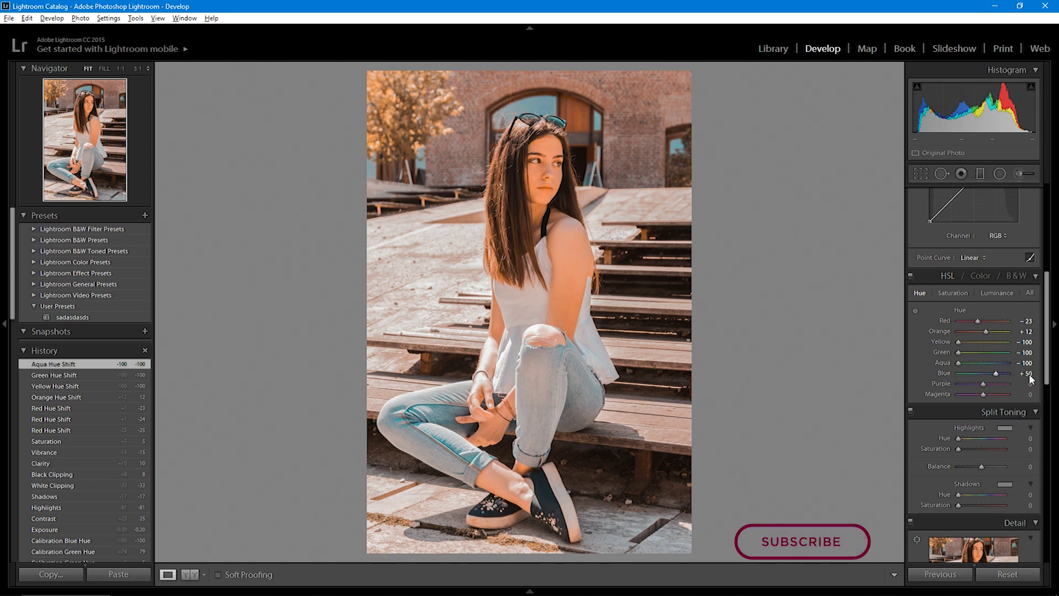
- Reduce the red saturation to -33 in the HSL adjustments
click(955, 292)
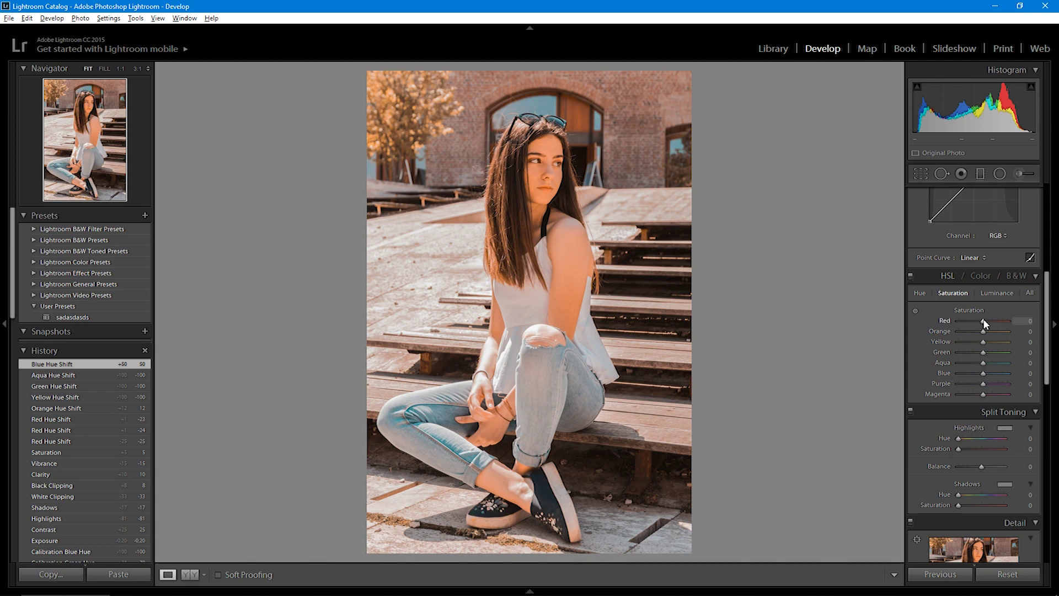
drag(984, 320, 981, 319)
drag(974, 320, 975, 321)
click(977, 322)
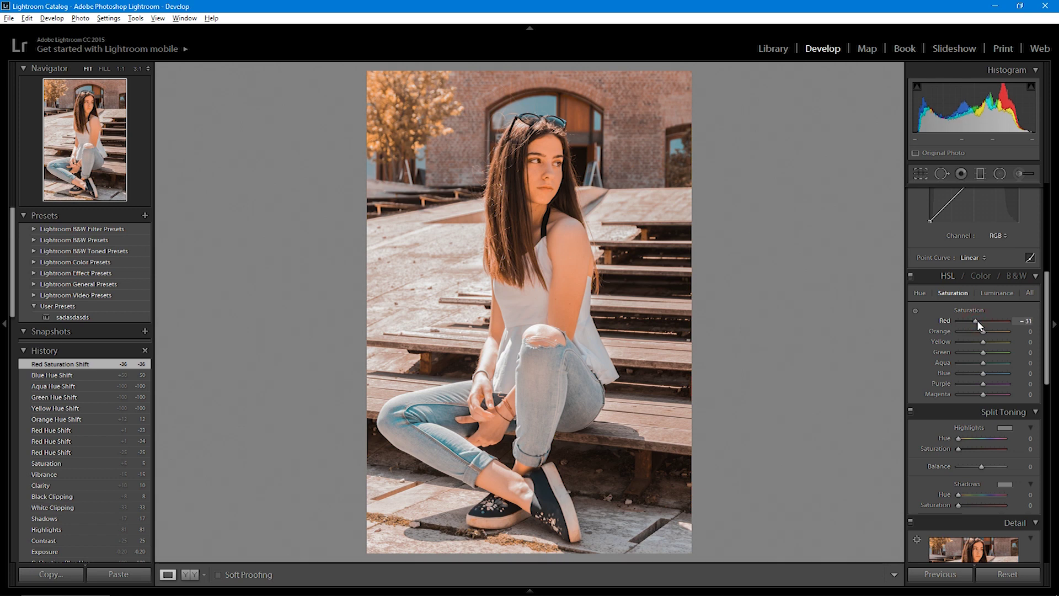
drag(977, 320, 976, 320)
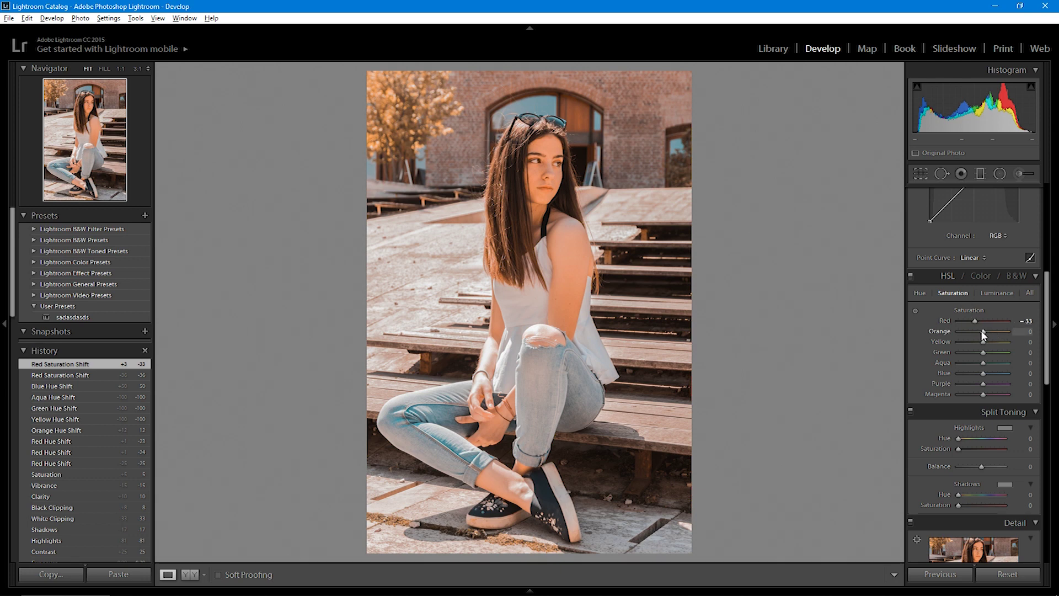
- Set the HSL saturation of orange to -49 and of yellow, green, aqua, blue, purple and magenta to -100
drag(983, 330, 975, 328)
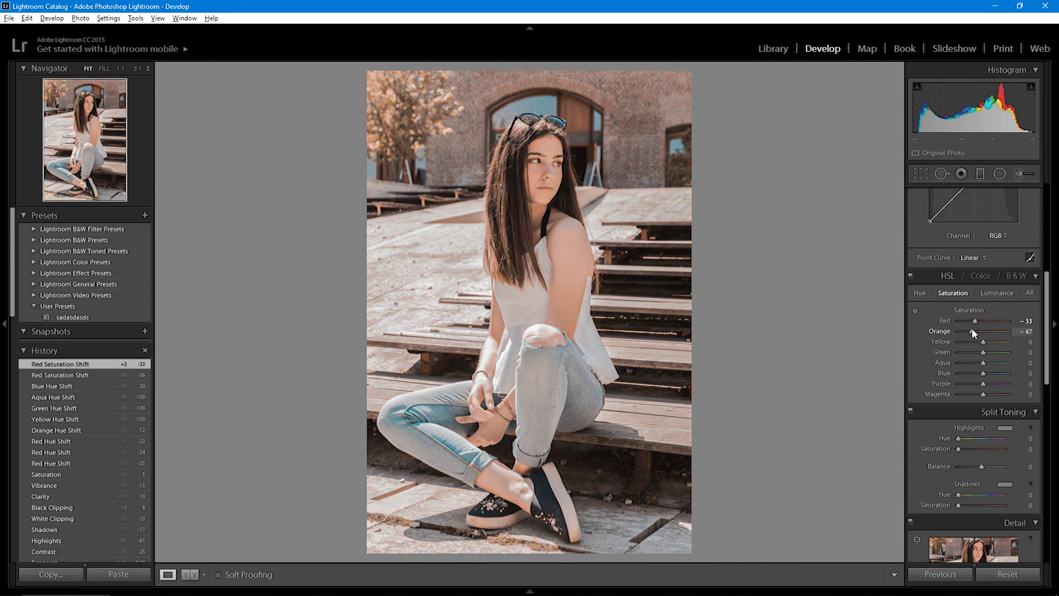
drag(973, 331, 964, 370)
drag(983, 373, 960, 394)
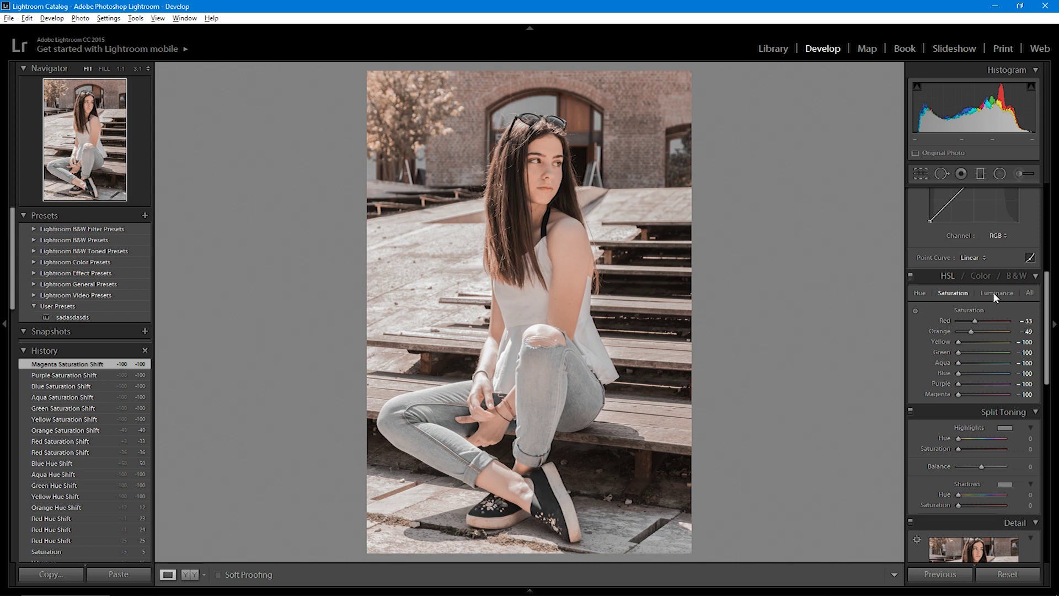
- Set the Split Toning highlights to hue 60 and saturation 2
drag(1049, 339, 1049, 399)
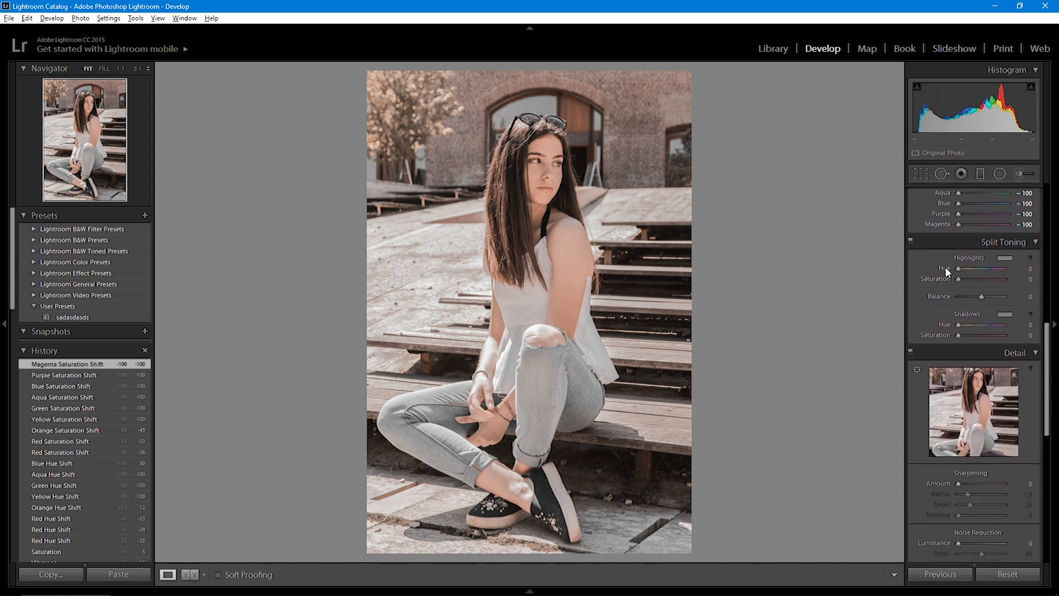
click(1029, 268)
text(60)
key(Return)
click(1030, 280)
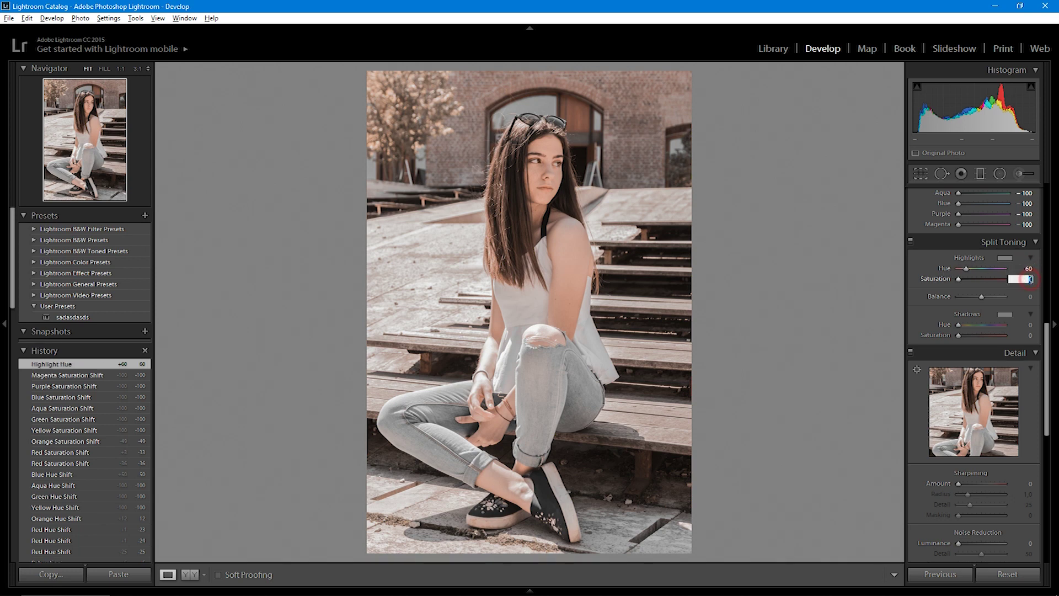
text(2)
key(Return)
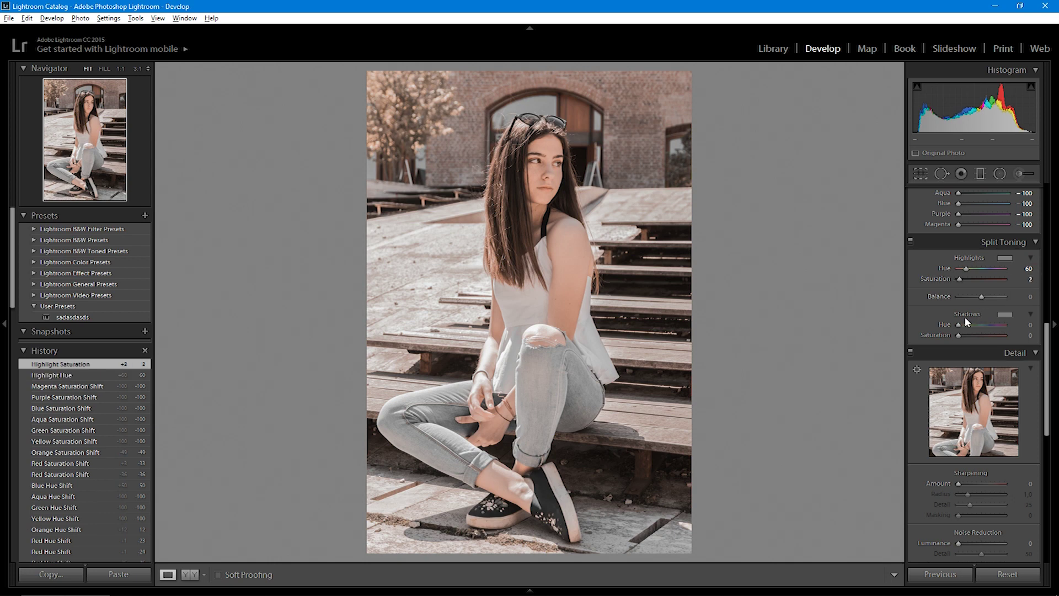
- Set the Split Toning shadows to hue 44 and saturation 2
click(1028, 325)
text(44)
key(Return)
click(1031, 335)
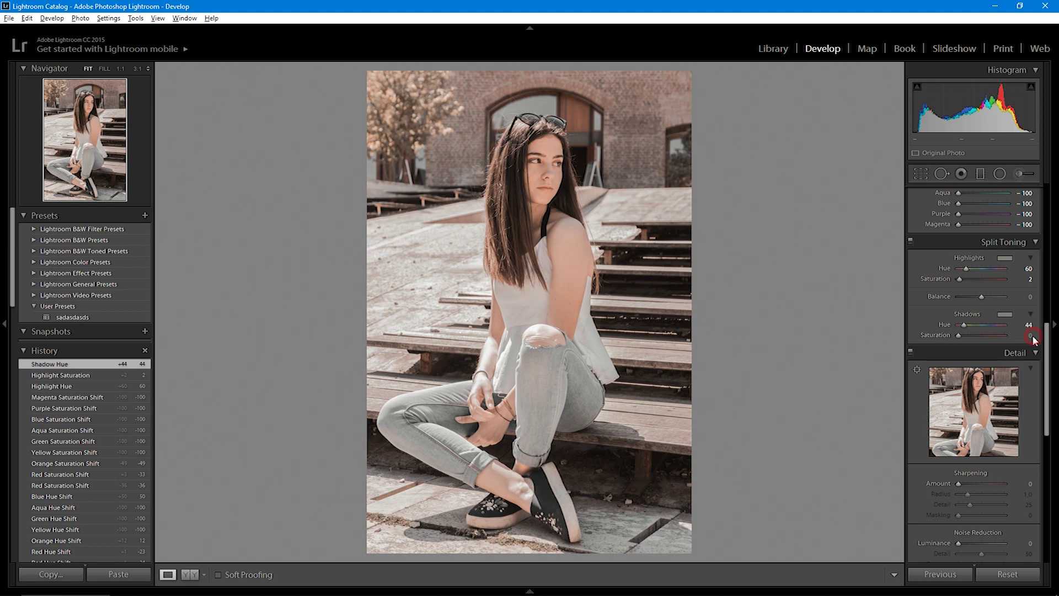
text(2)
key(Return)
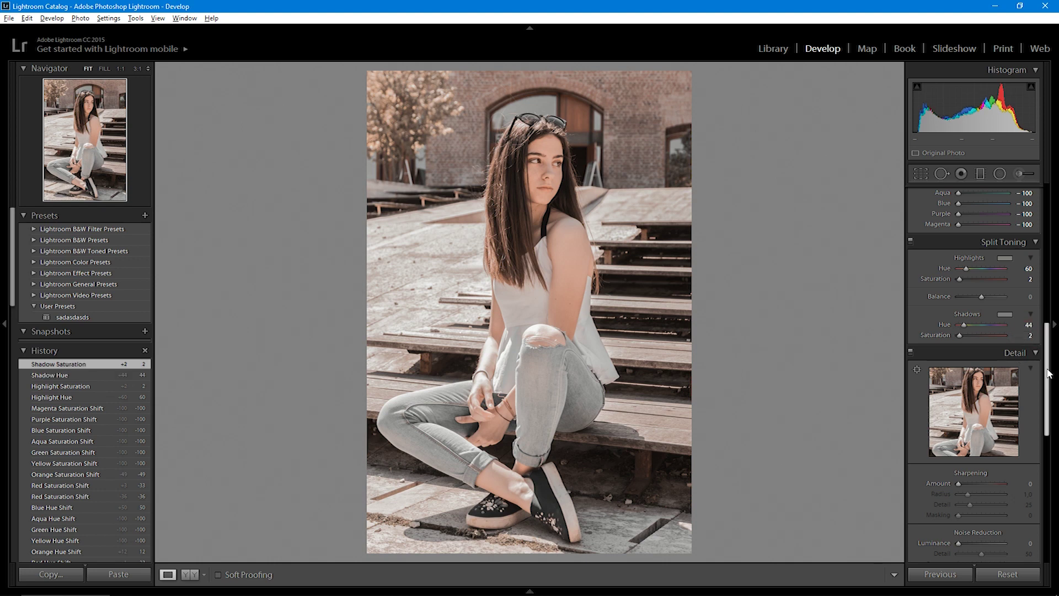
- Set the sharpening amount to 20 and the luminance noise reduction to 13
scroll(1049, 374, down, 3)
drag(960, 381, 966, 386)
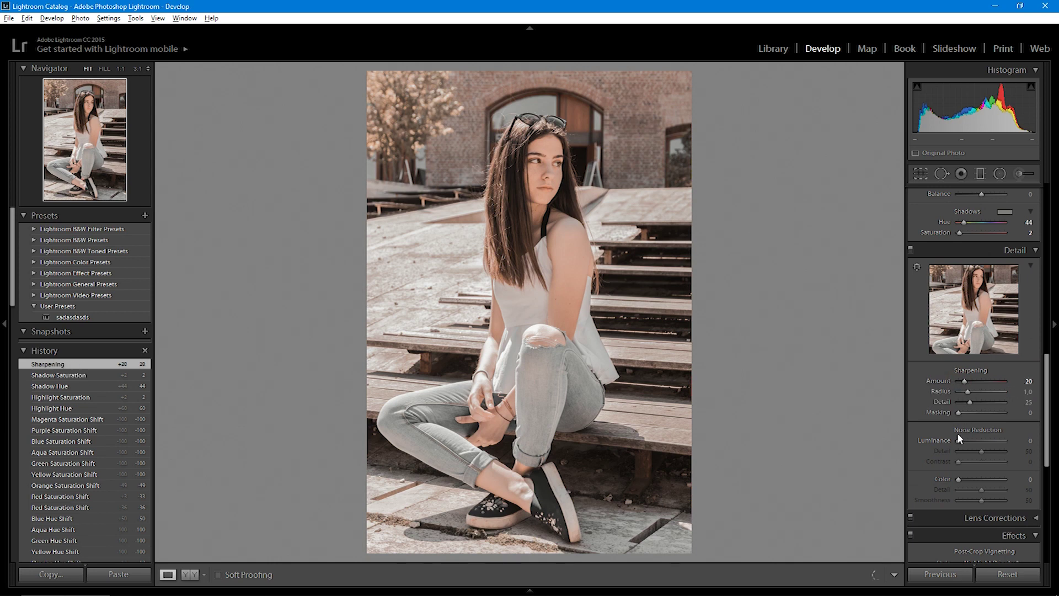
drag(961, 438, 963, 440)
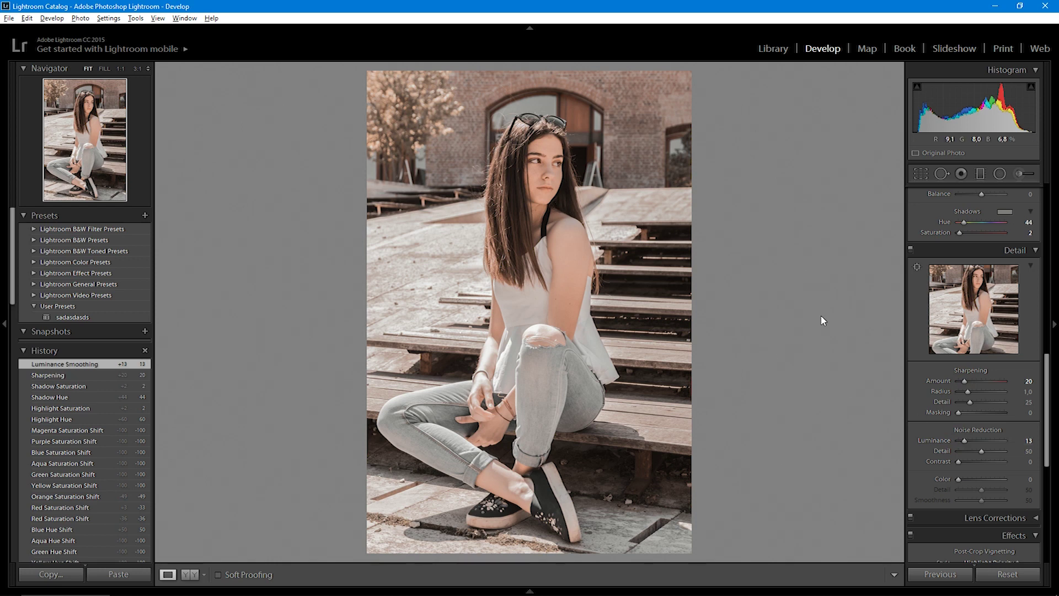
- Save the current develop settings as a new preset named "gray brown" in the User Presets folder
drag(1048, 403, 1053, 466)
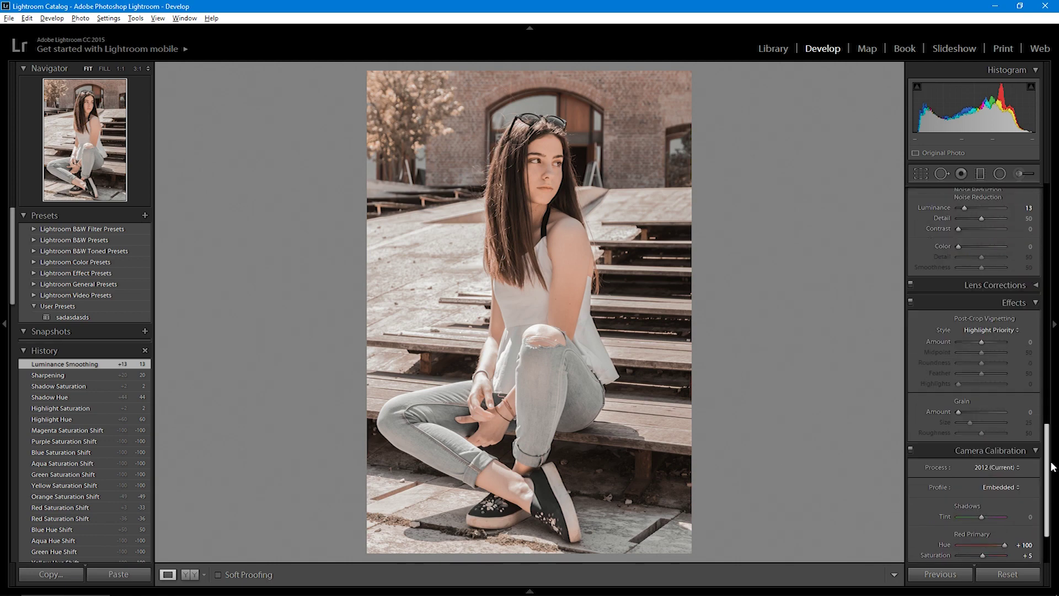
scroll(1001, 521, up, 15)
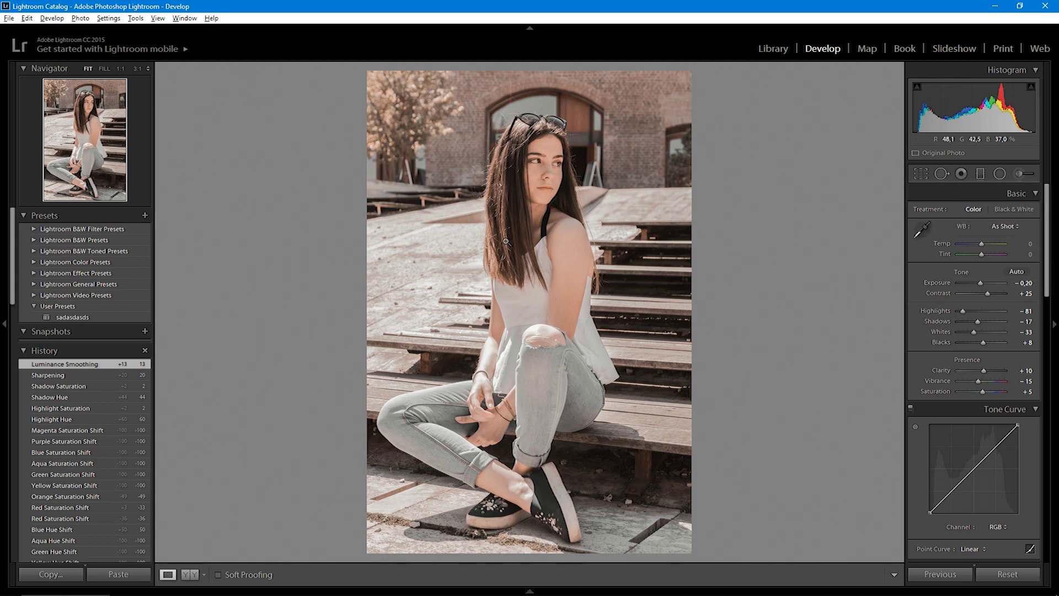
click(49, 20)
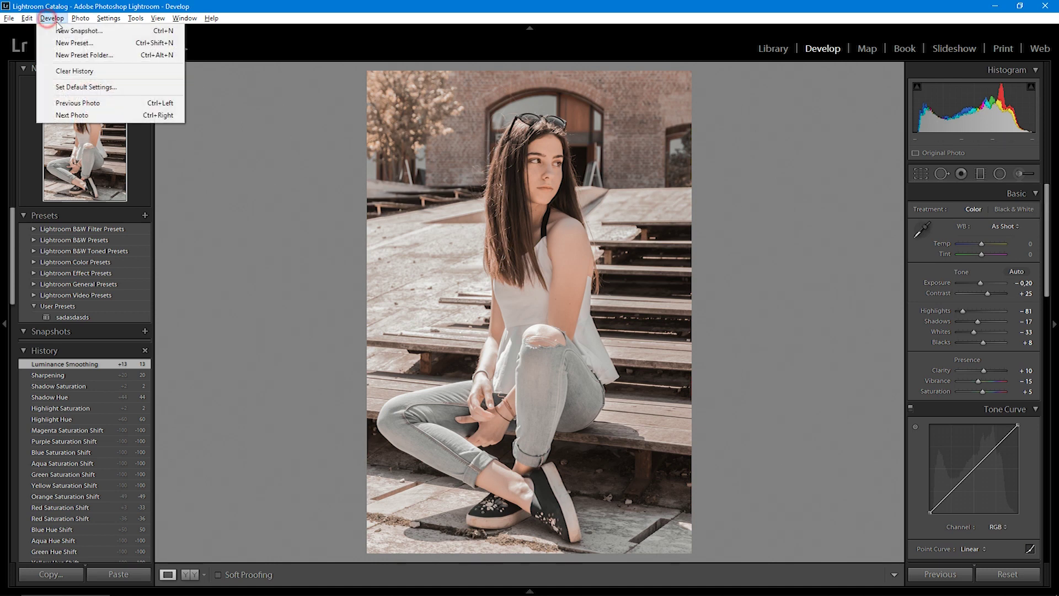
click(89, 45)
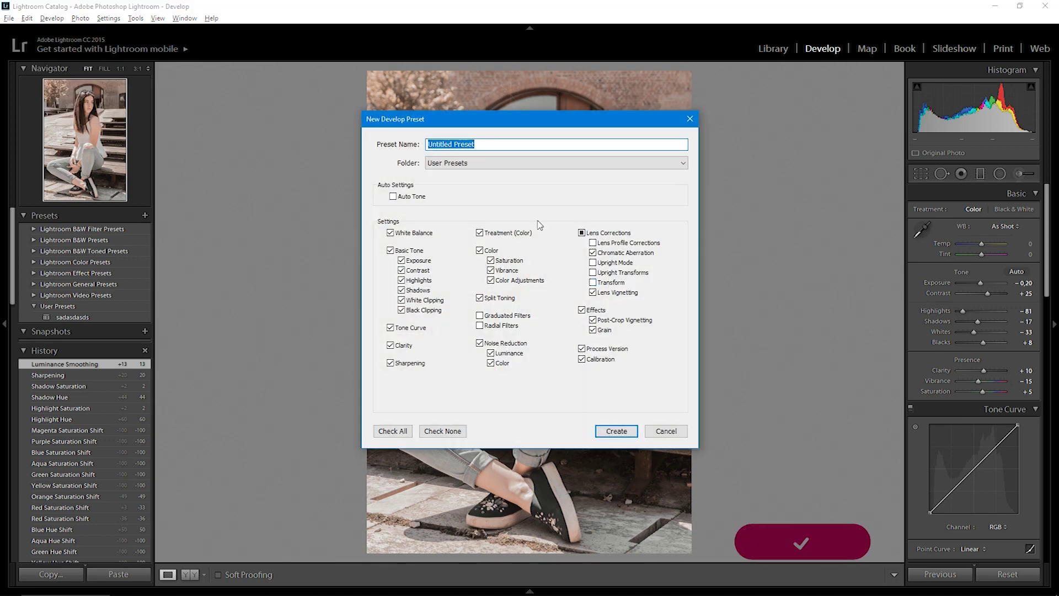
text(gray brown)
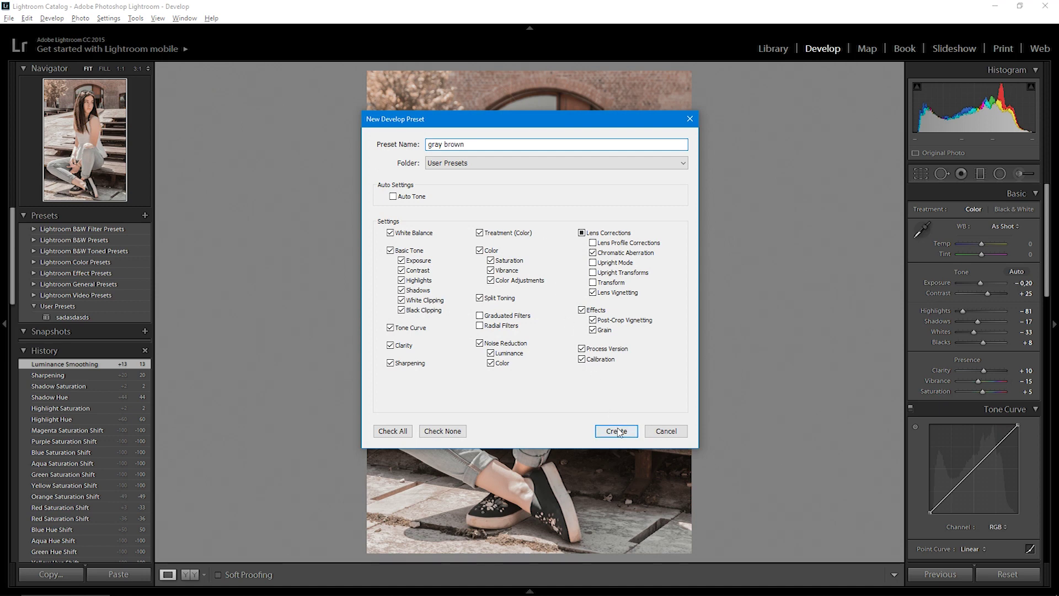
click(617, 431)
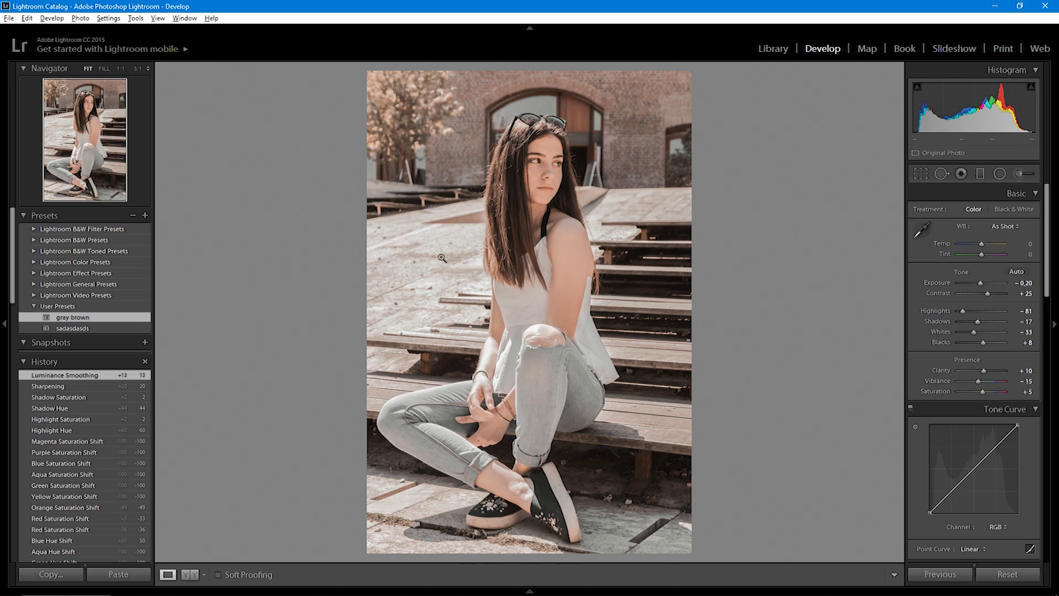
- Open the photo of the blonde woman under the theater lights for developing and apply the gray brown preset
click(773, 49)
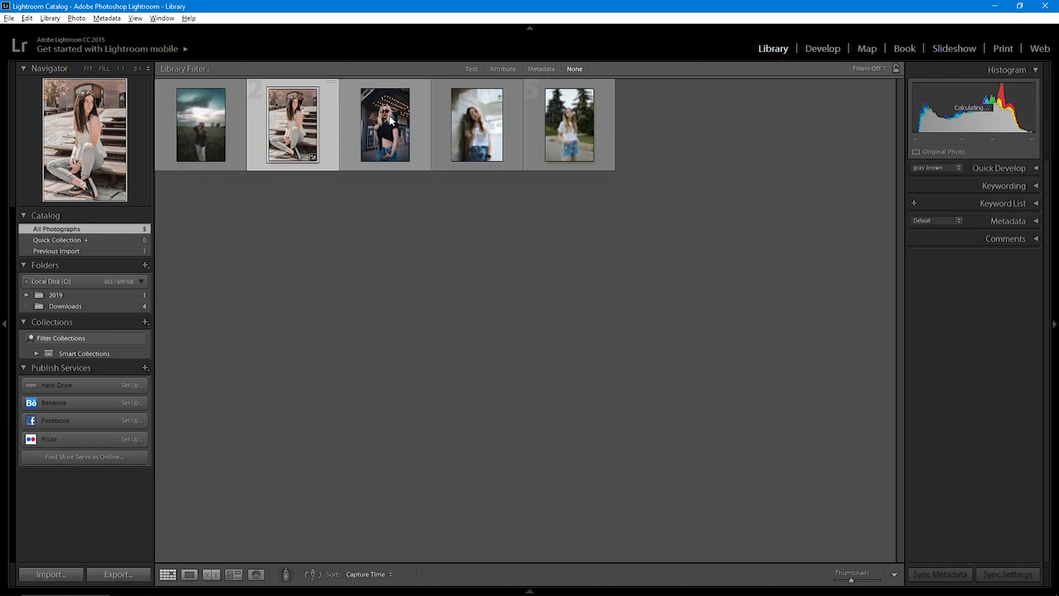
click(390, 118)
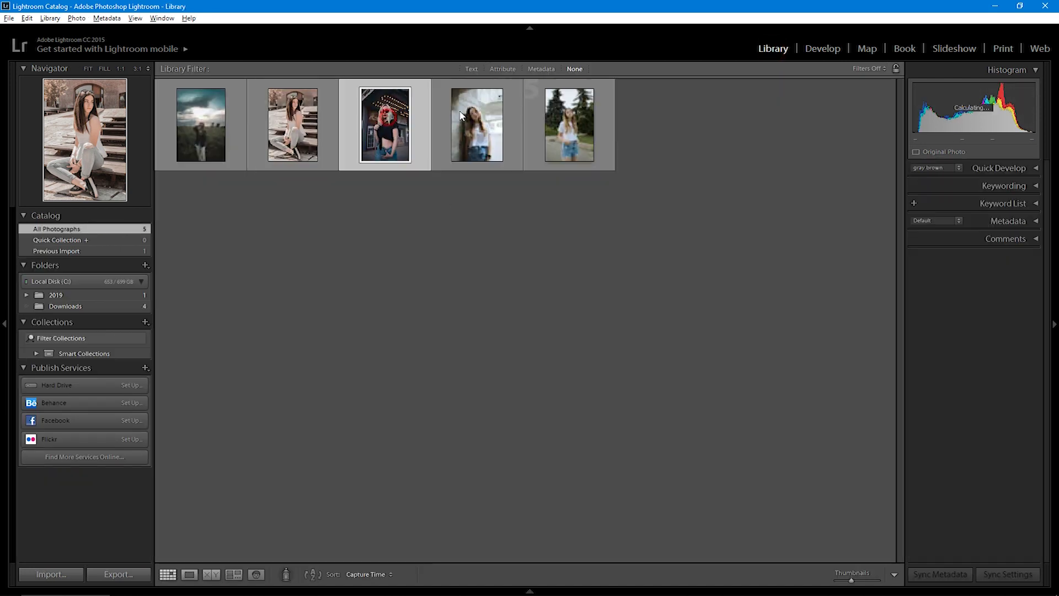
click(821, 49)
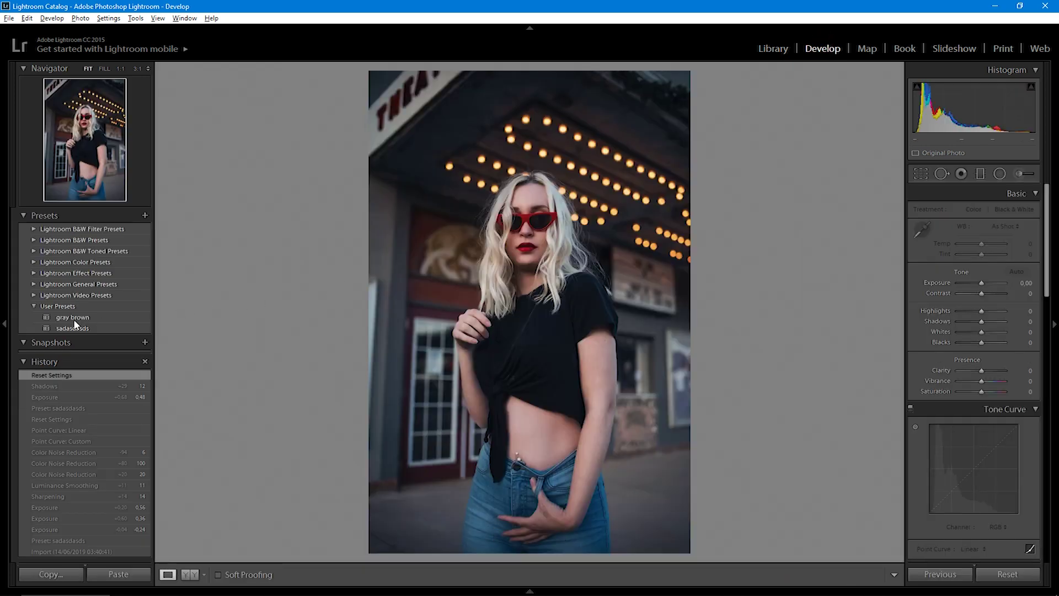
click(74, 318)
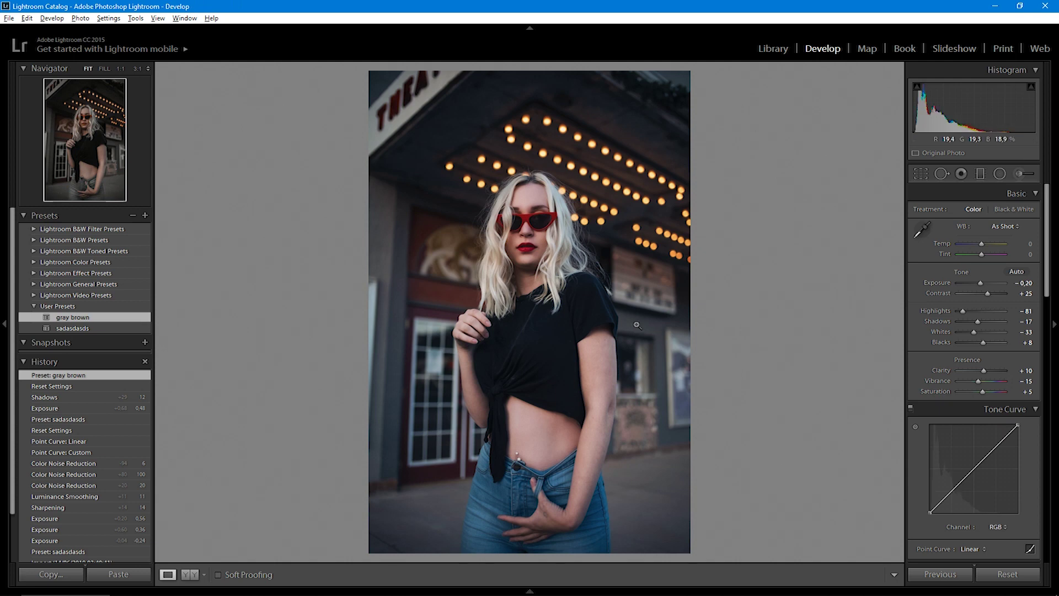
- Set the theater photo's exposure to +0.60, shadows to +10 and blacks to -17
drag(981, 285, 985, 285)
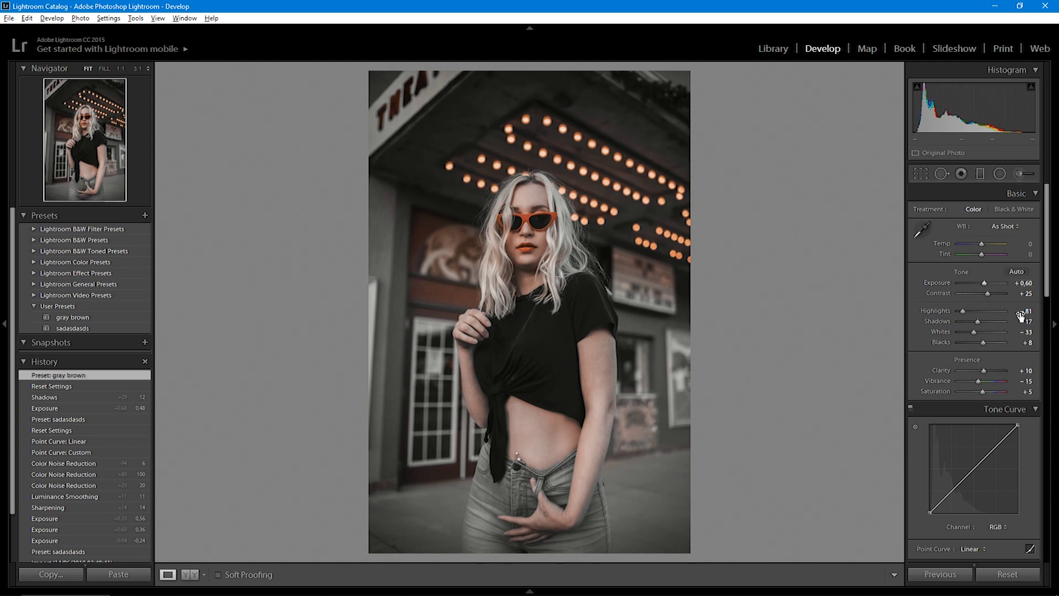
drag(1047, 297, 1051, 353)
drag(1050, 387, 1044, 280)
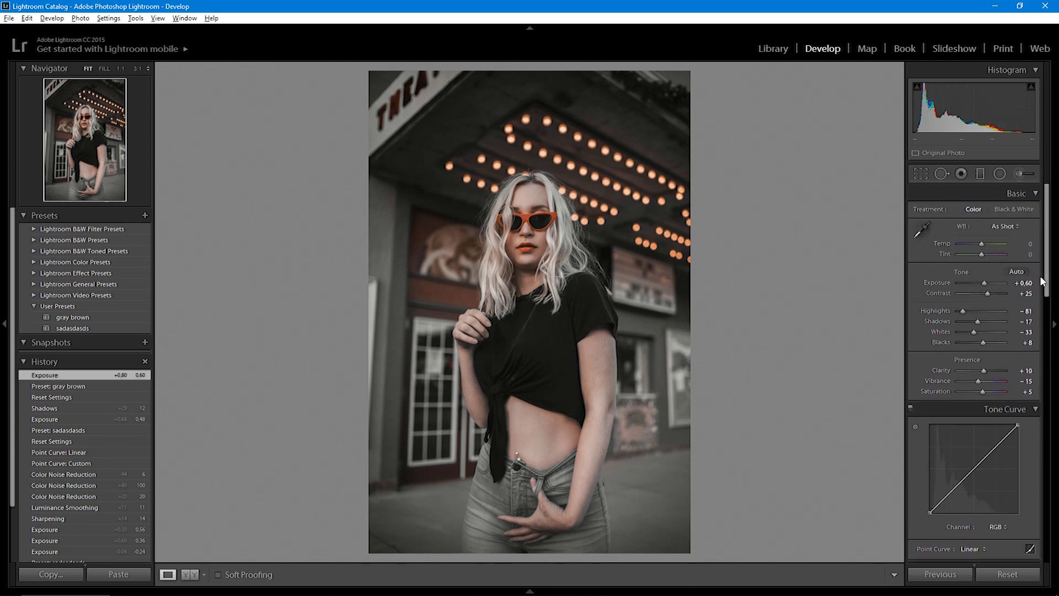
mouse_move(976, 321)
mouse_down()
mouse_move(984, 322)
mouse_move(975, 342)
mouse_up()
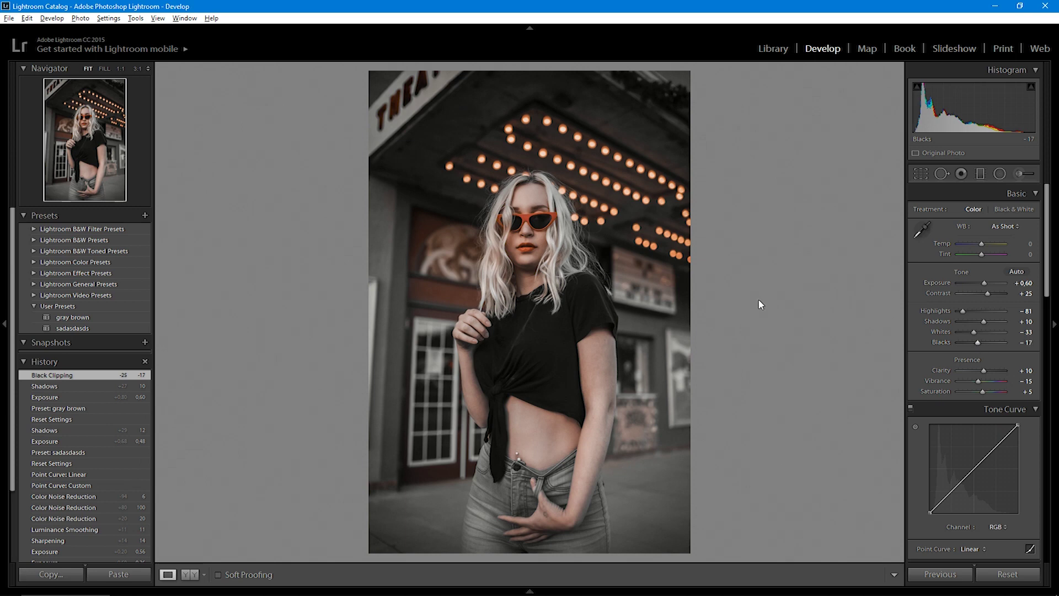
- Open the photo of the woman leaning on the concrete wall for developing and apply the gray brown preset
click(772, 49)
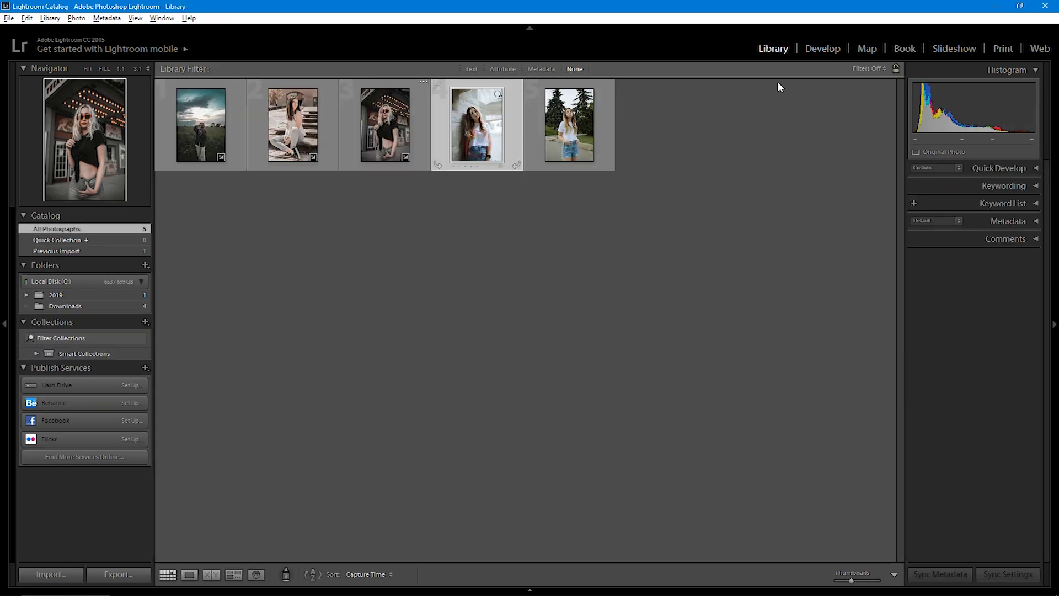
click(825, 49)
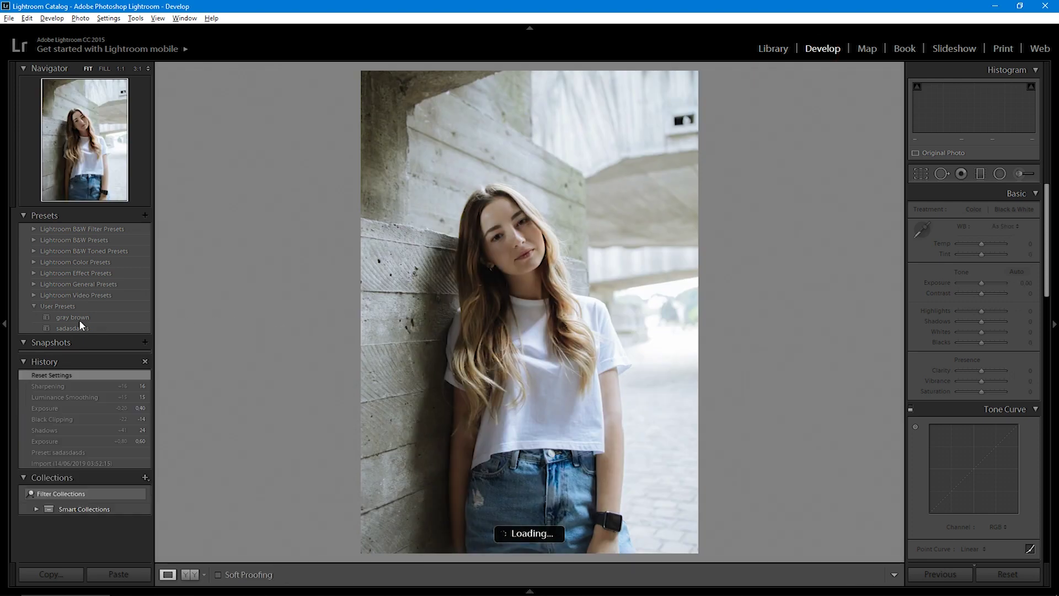
click(71, 317)
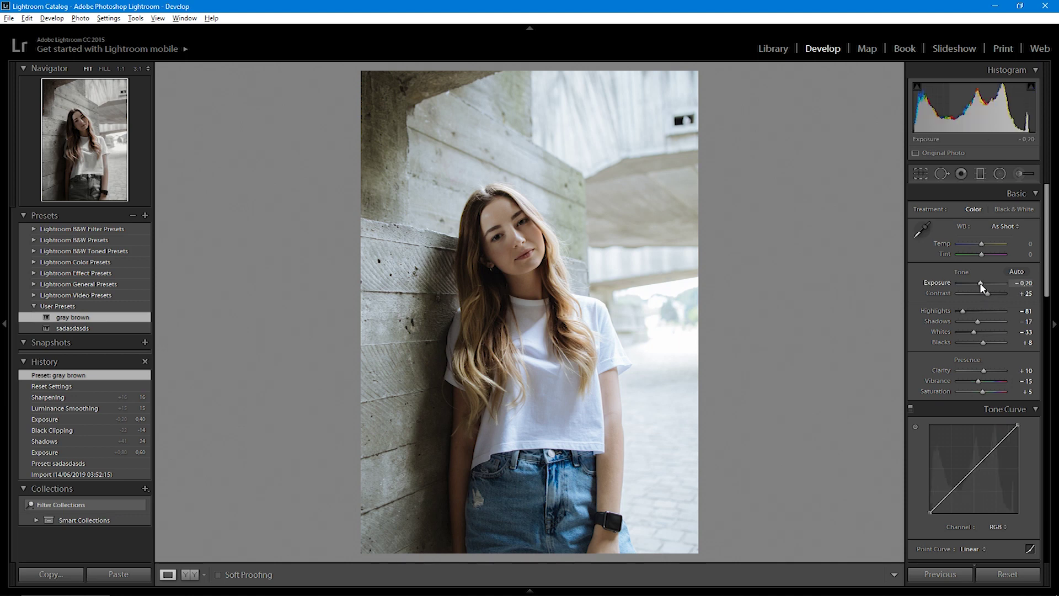
- Set the concrete wall photo's exposure to +0.12, shadows to +19 and blacks to -14, and compare it with the original side by side
drag(978, 283, 982, 283)
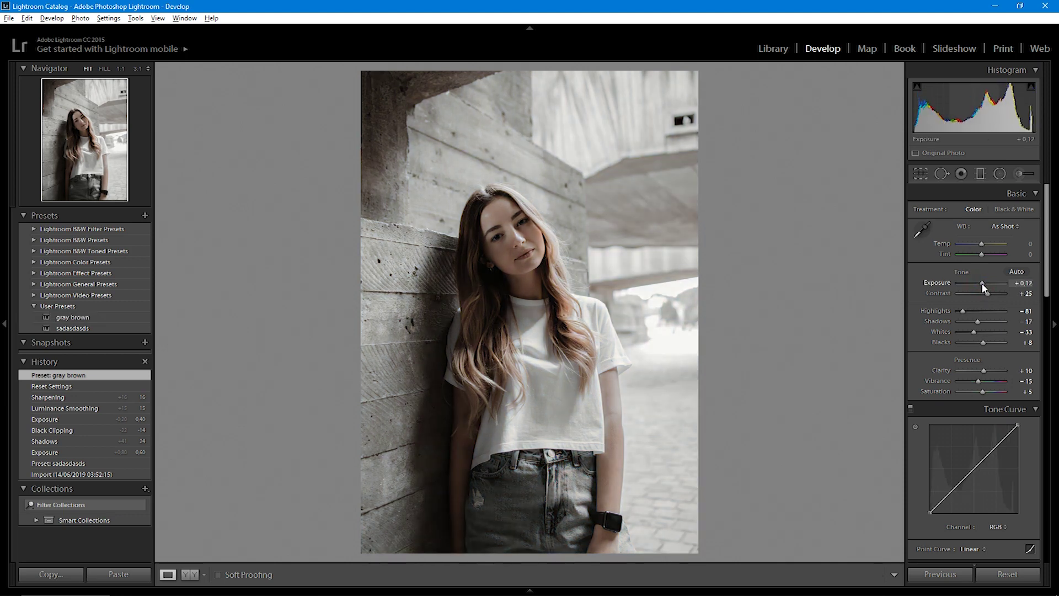
drag(976, 319, 976, 342)
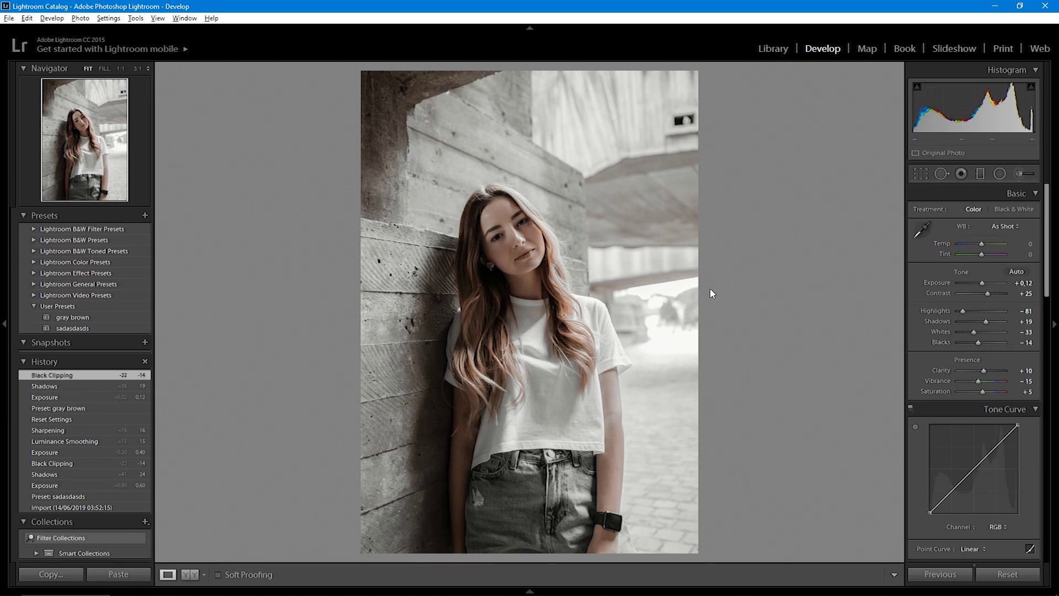
click(189, 574)
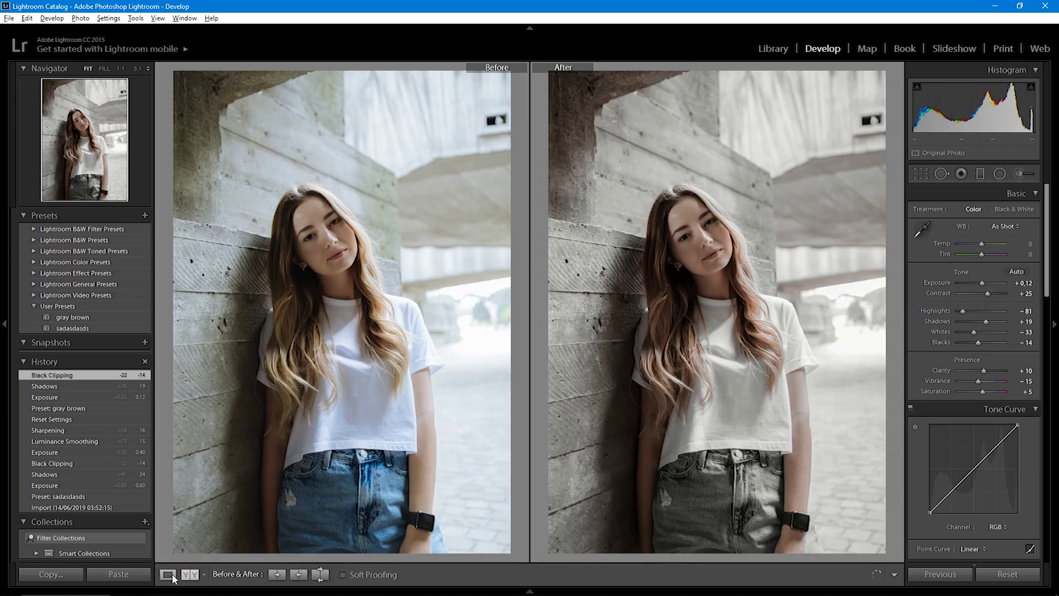
click(168, 574)
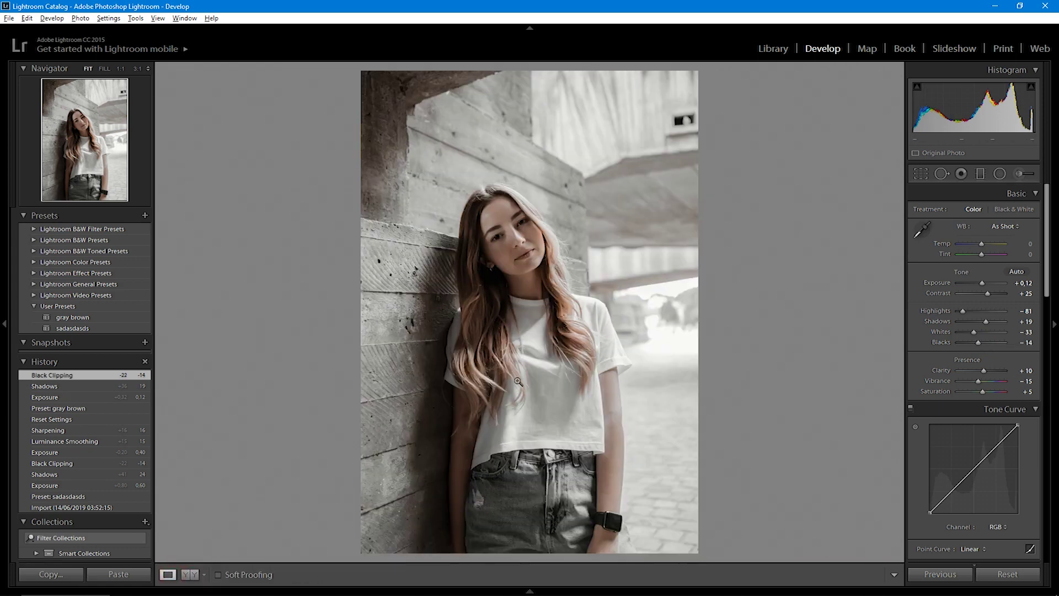
- Open the photo of the woman in front of the fir trees for developing and apply the gray brown preset
click(773, 49)
click(581, 134)
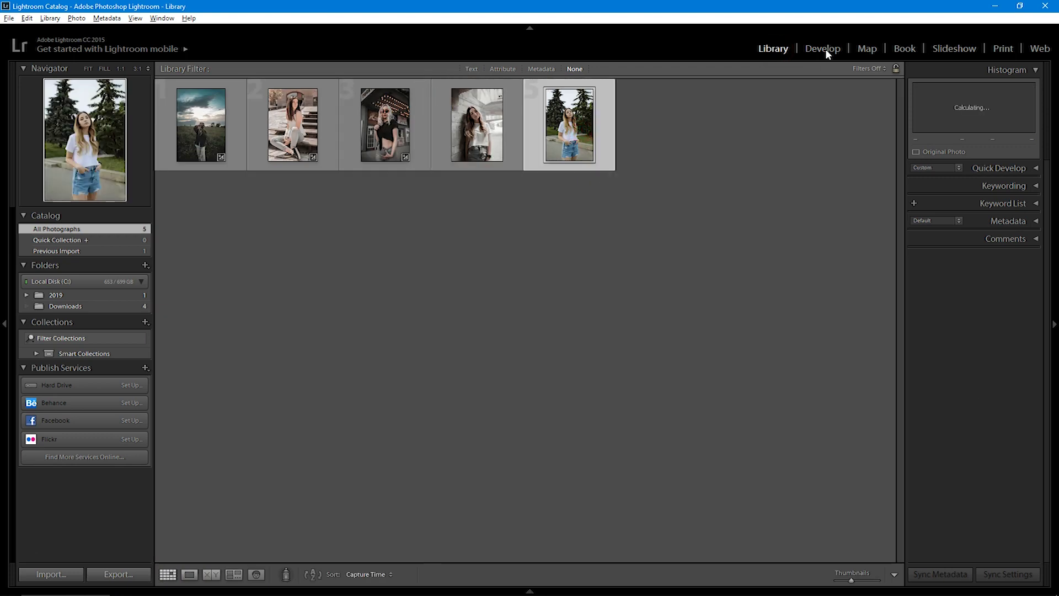
click(825, 49)
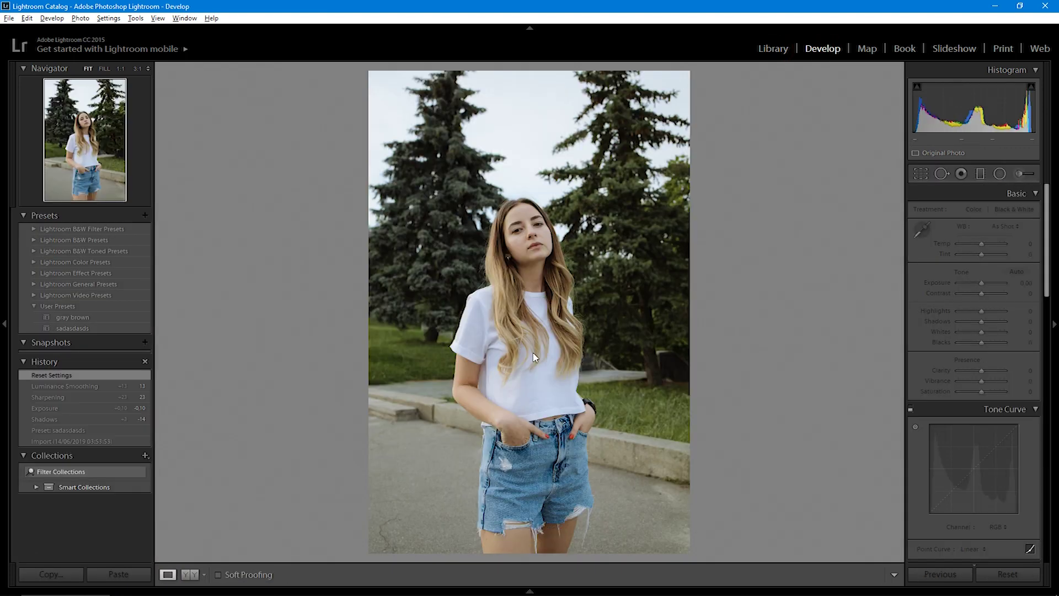
click(83, 318)
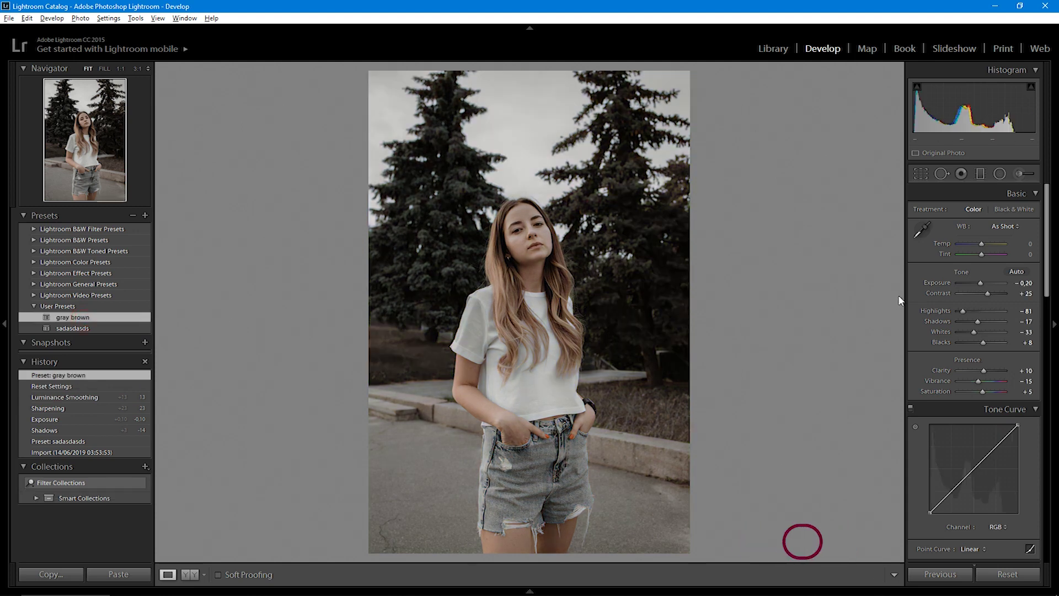
- Reset the fir tree photo's exposure to 0.00 and set its blacks to -12 and shadows to +5
double_click(982, 283)
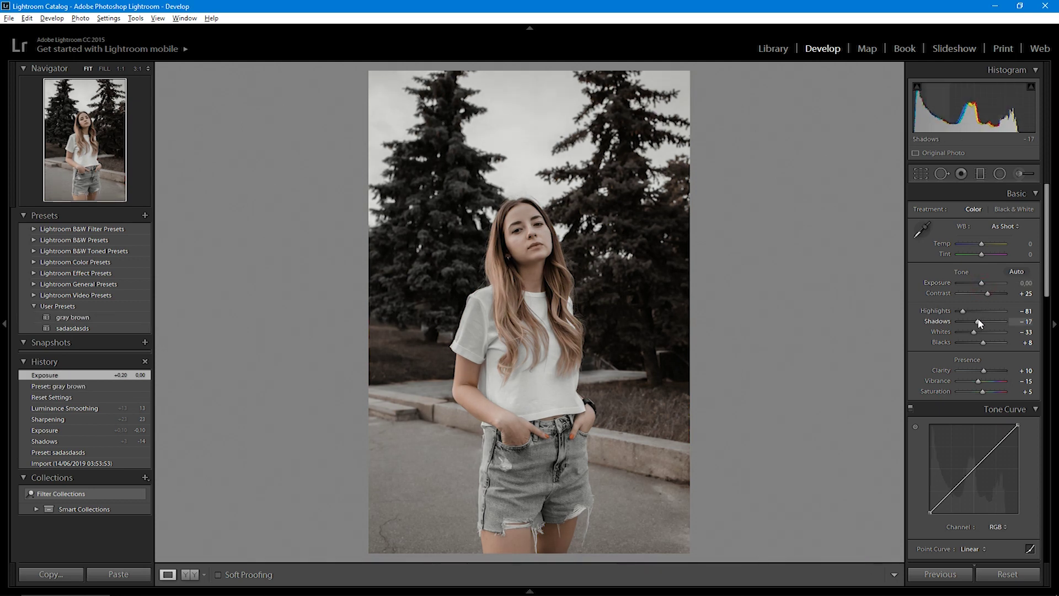
drag(983, 342, 983, 323)
click(978, 322)
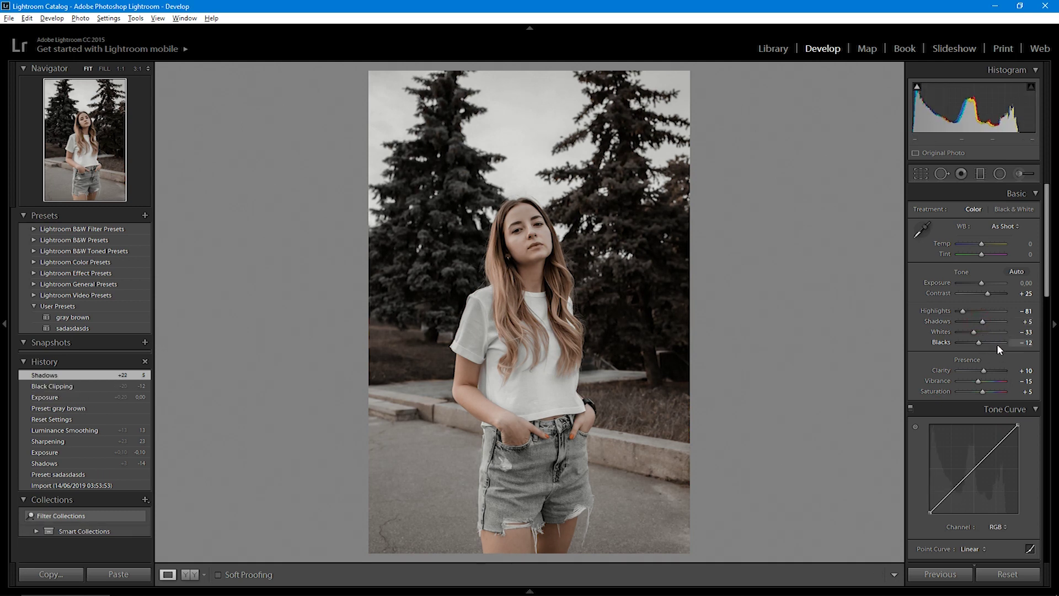
- Compare the fir tree photo before and after side by side, and raise its exposure to +0.10
click(188, 575)
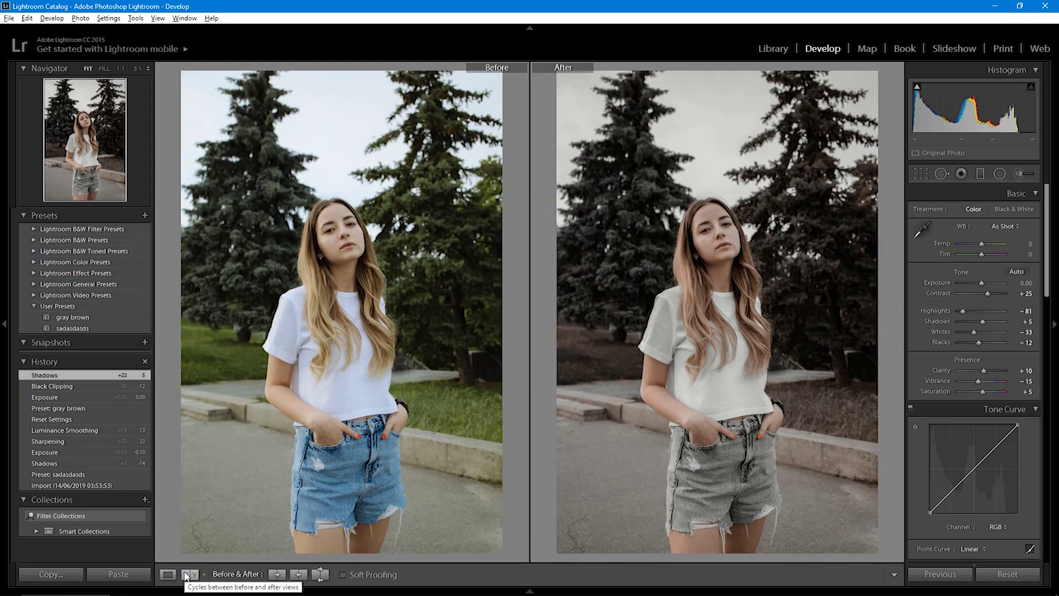
click(168, 574)
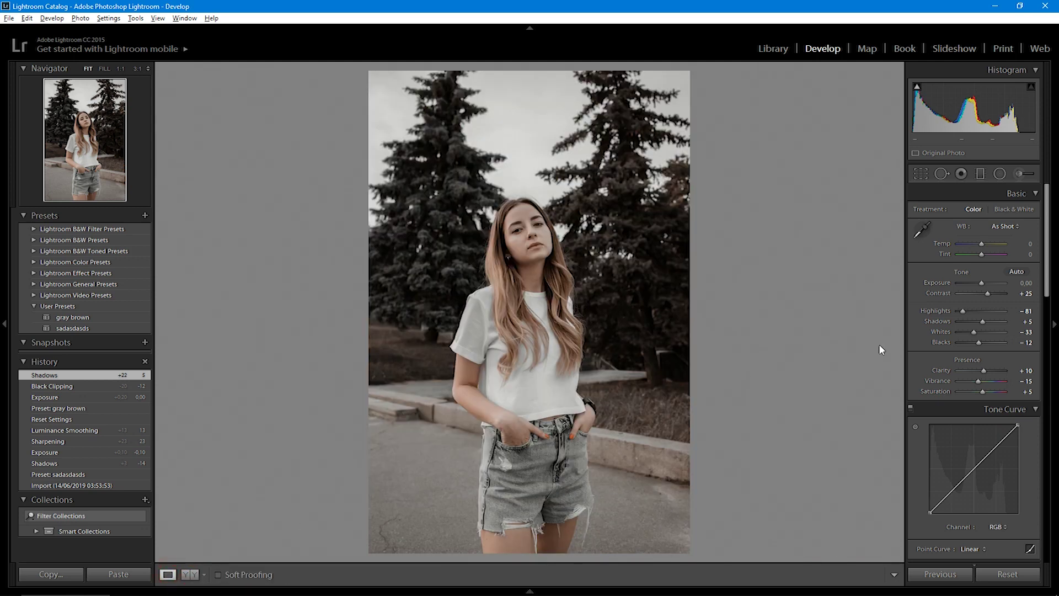
drag(981, 284, 982, 285)
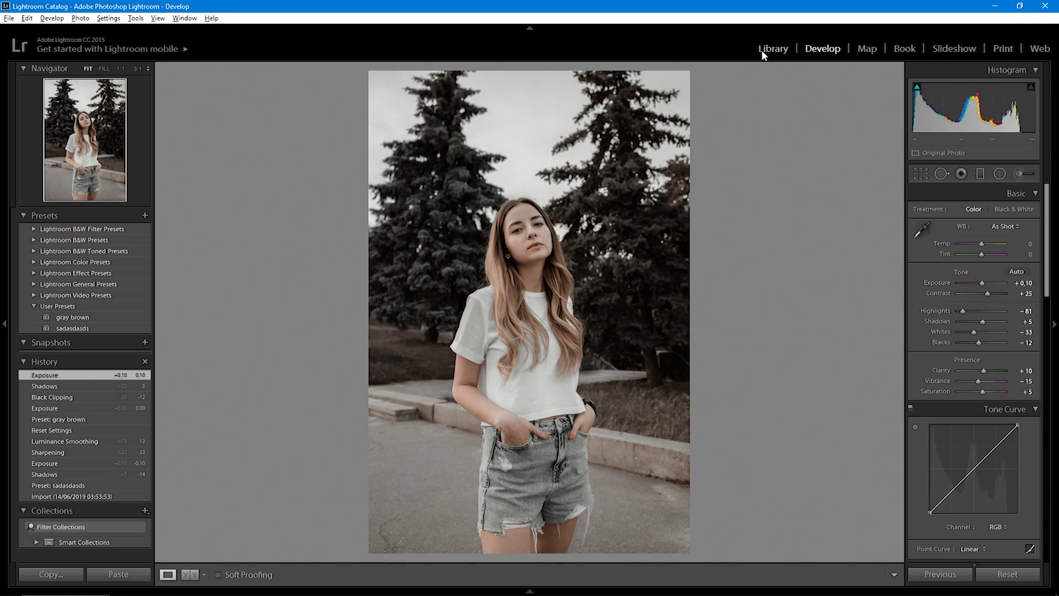
- Return to the theater photo, compare it before and after side by side, and raise its exposure to +0.70
key(Left)
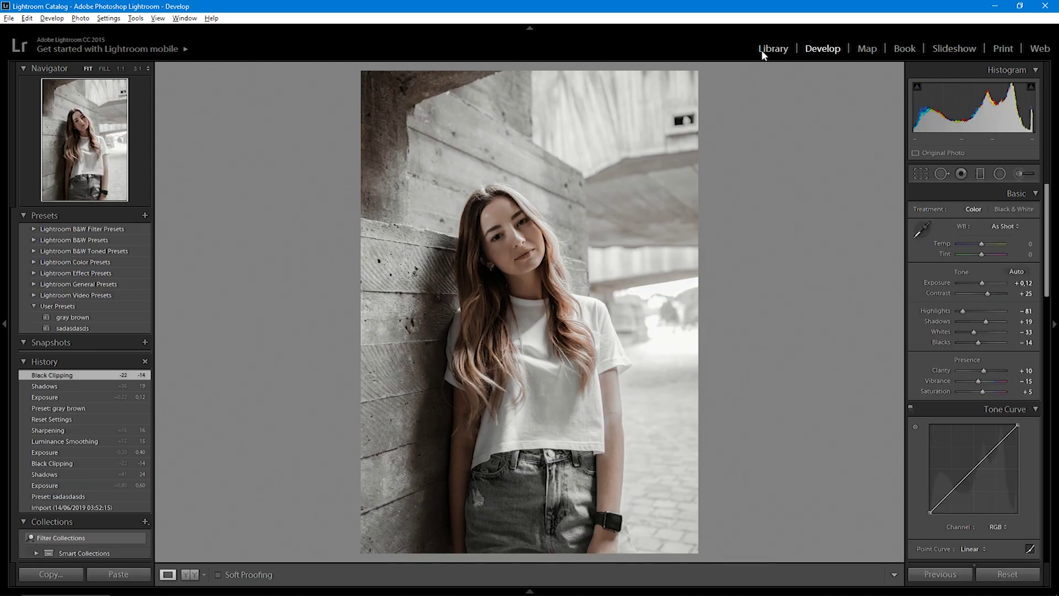
key(Left)
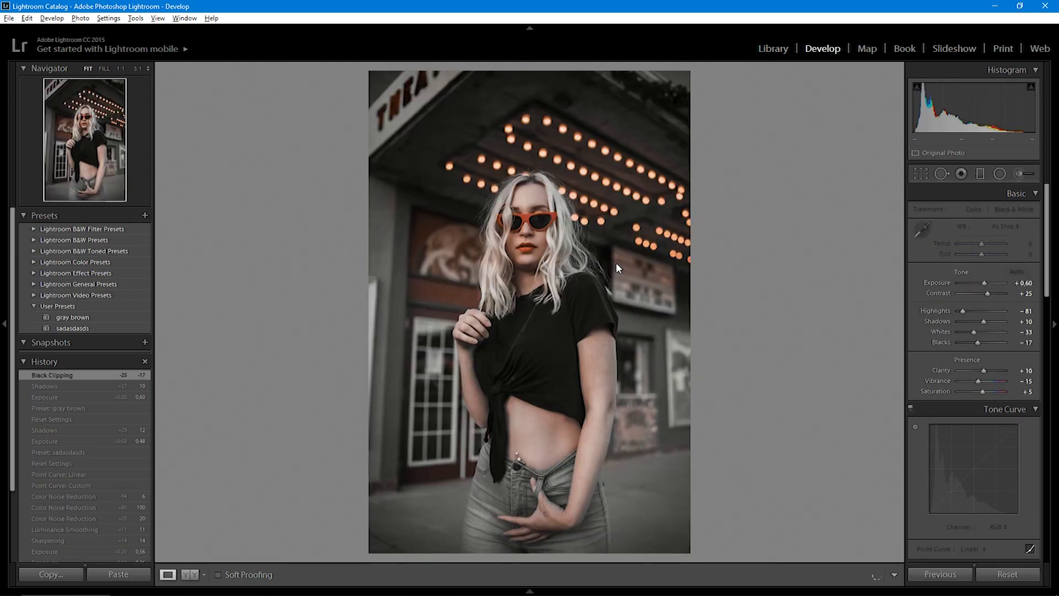
click(187, 575)
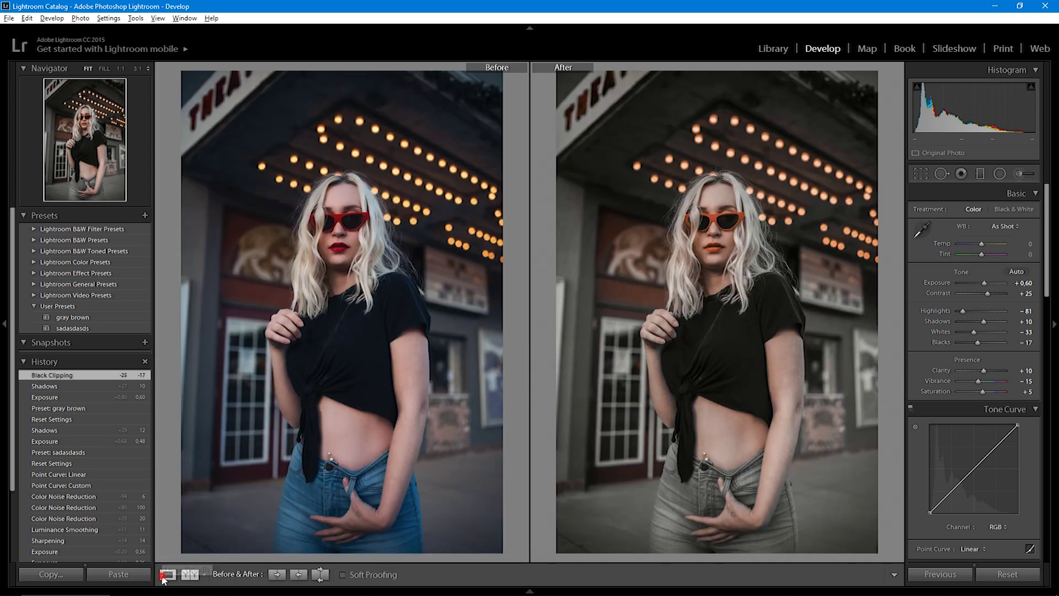
click(168, 575)
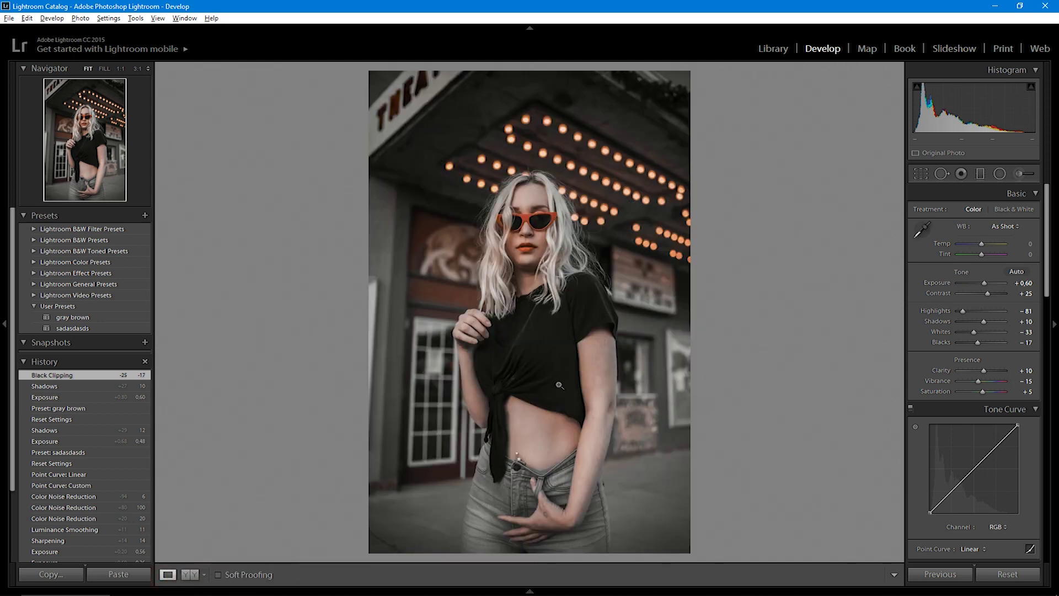
click(986, 283)
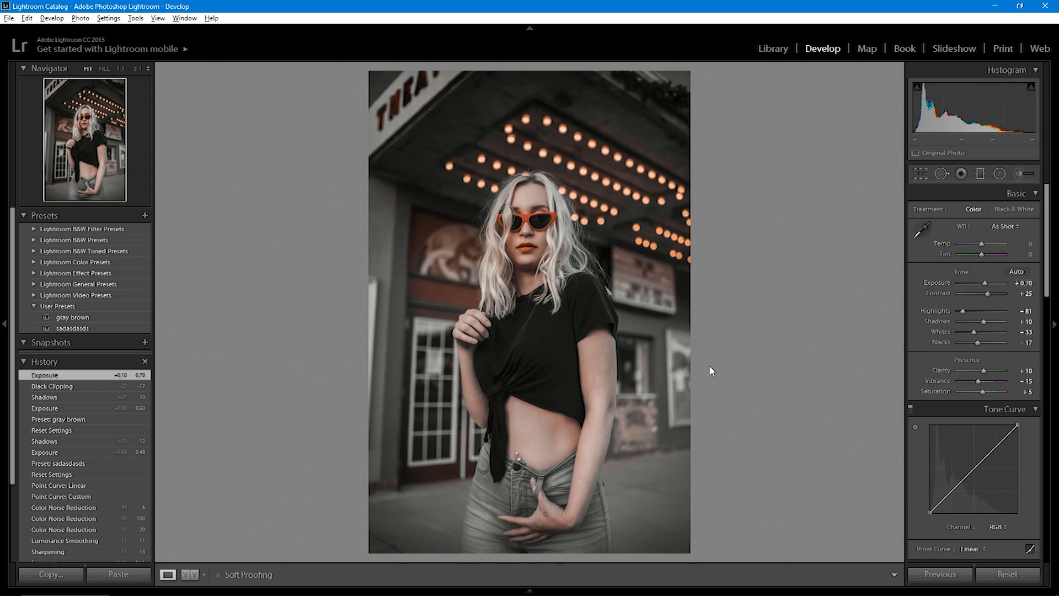
- Compare the photo of the woman on the wooden steps before and after side by side, and return to the library grid
key(Right)
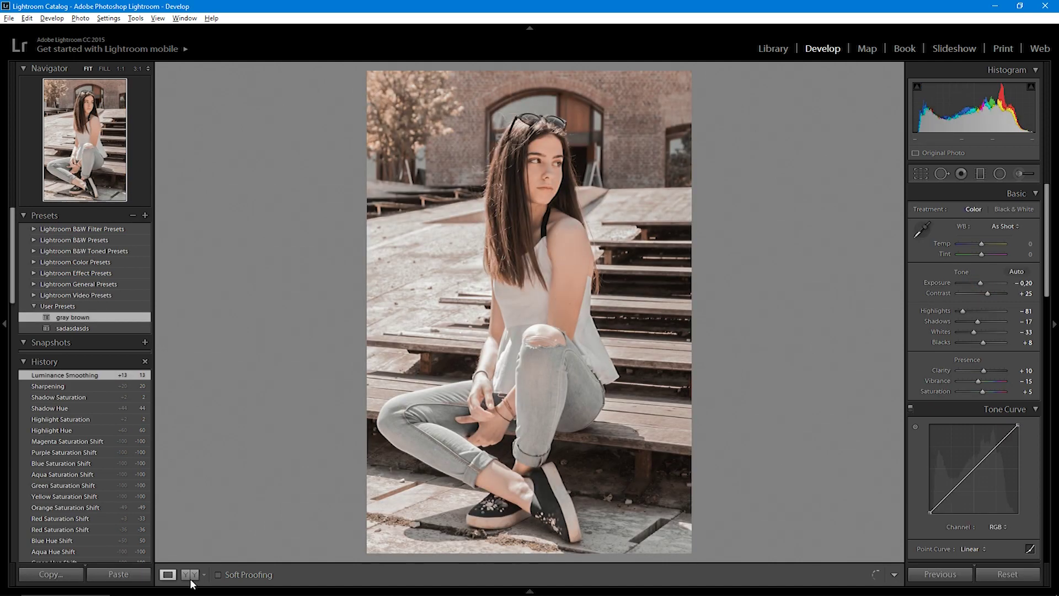
click(190, 575)
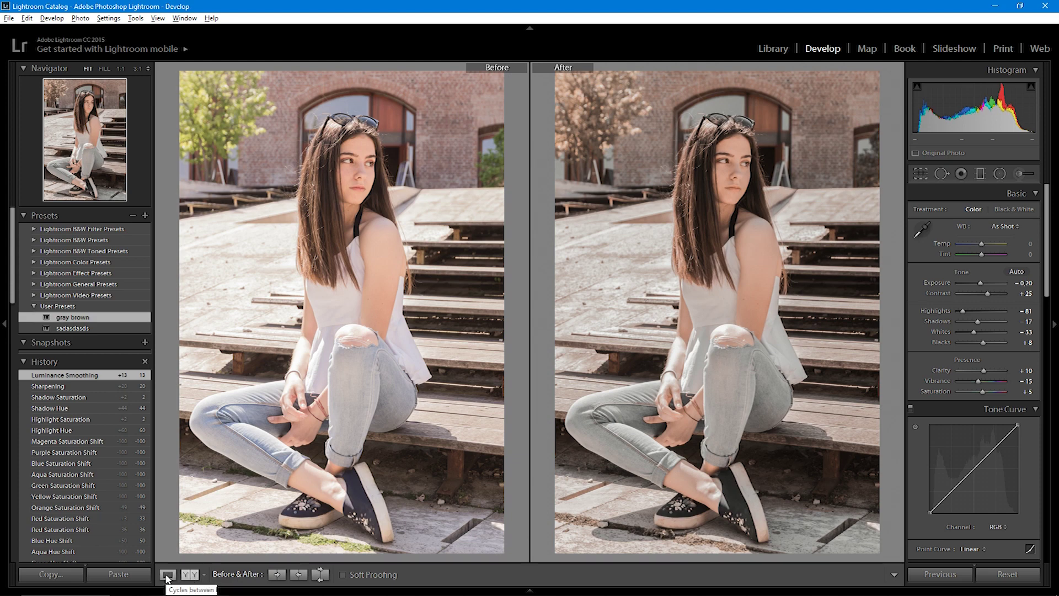
click(167, 574)
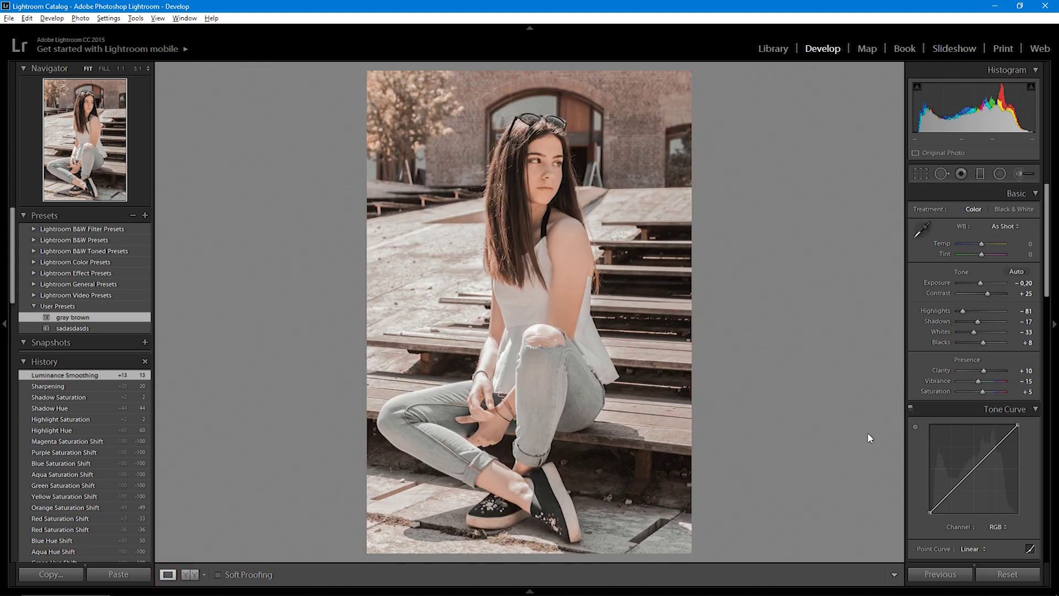
click(767, 49)
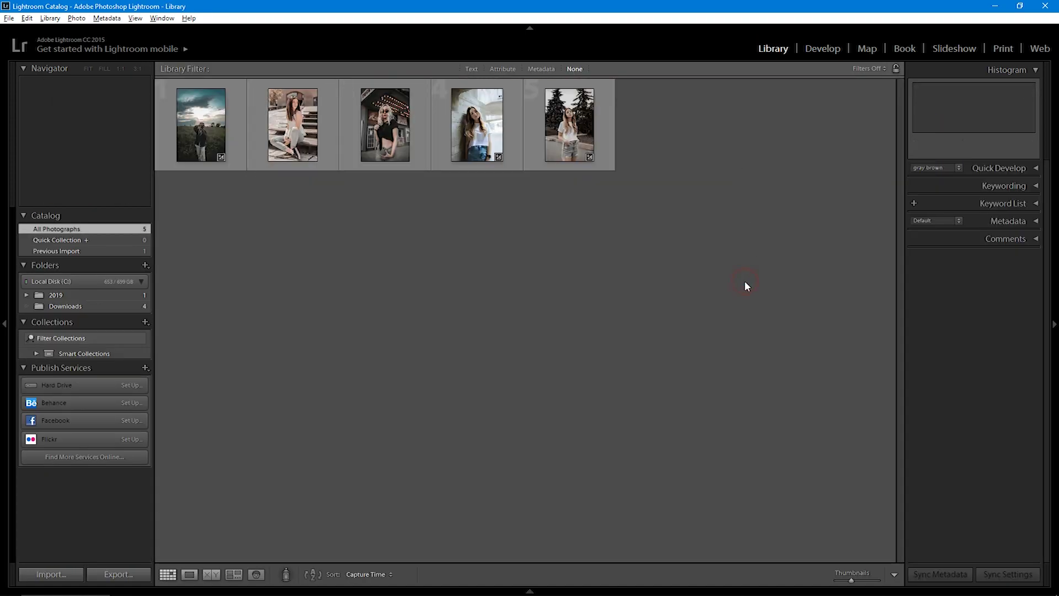